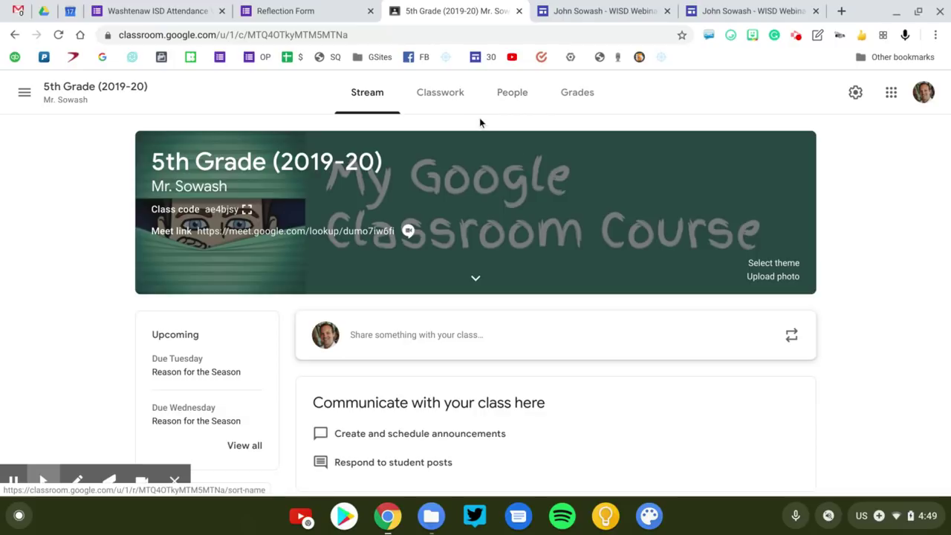
Open the class roster to view its teachers and students.
click(509, 99)
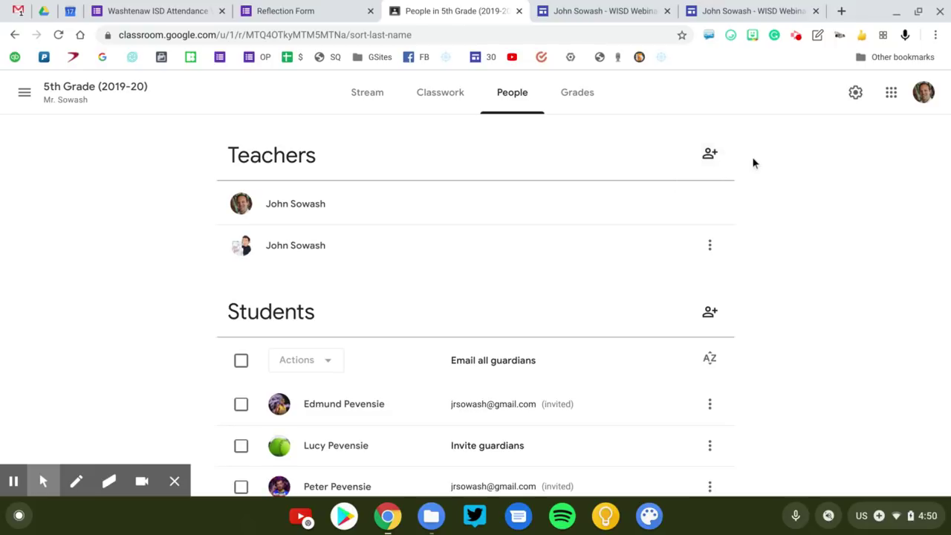
Open the draft "Reading Assignment: Massive Deep sea creature" from the Reading topic of the classwork for editing.
click(435, 107)
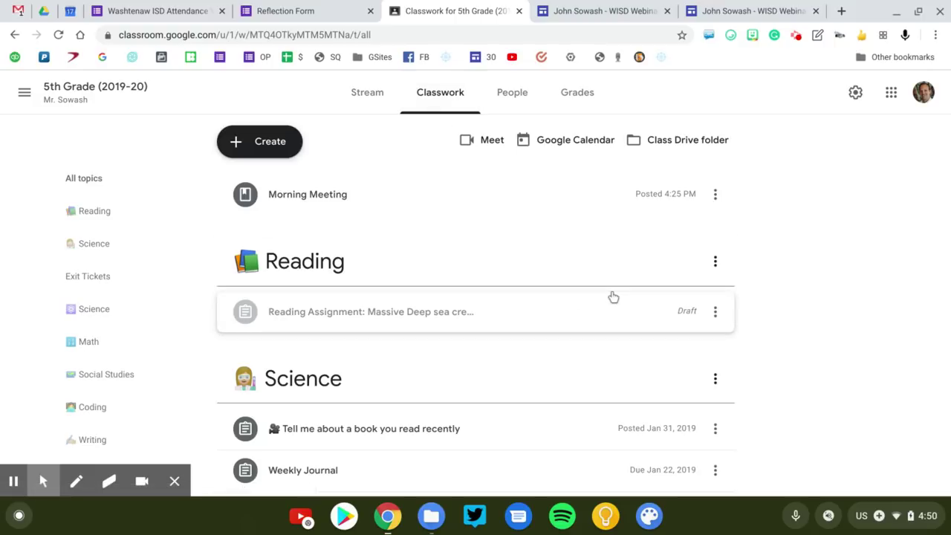
scroll(614, 297, down, 1)
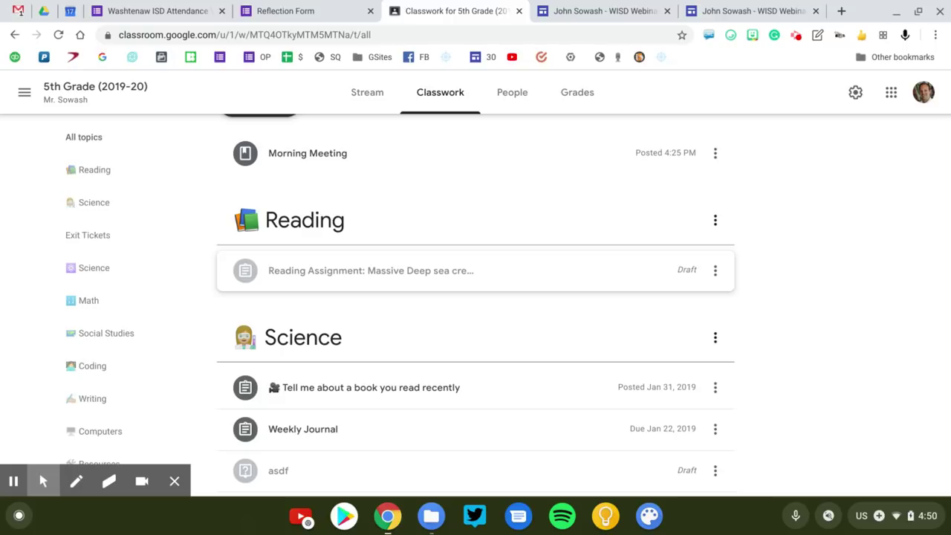
click(405, 276)
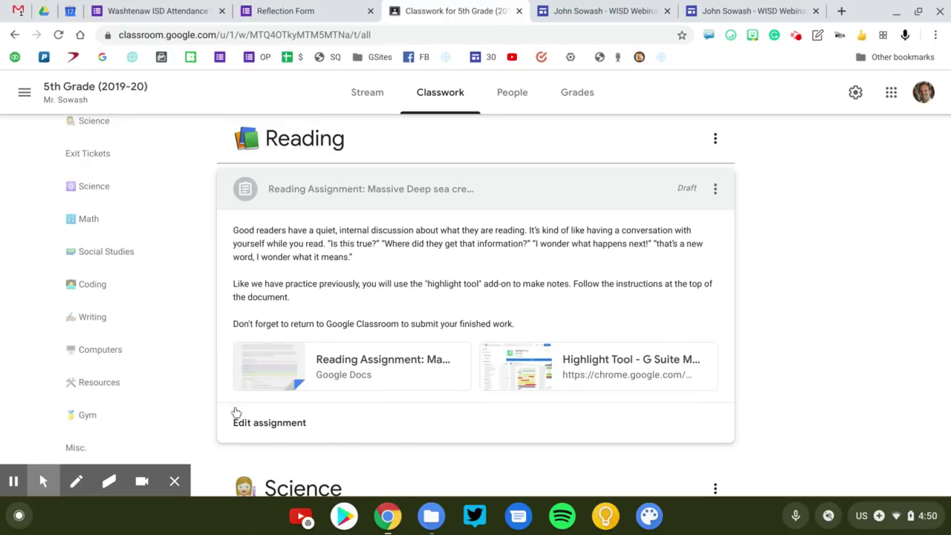
click(275, 425)
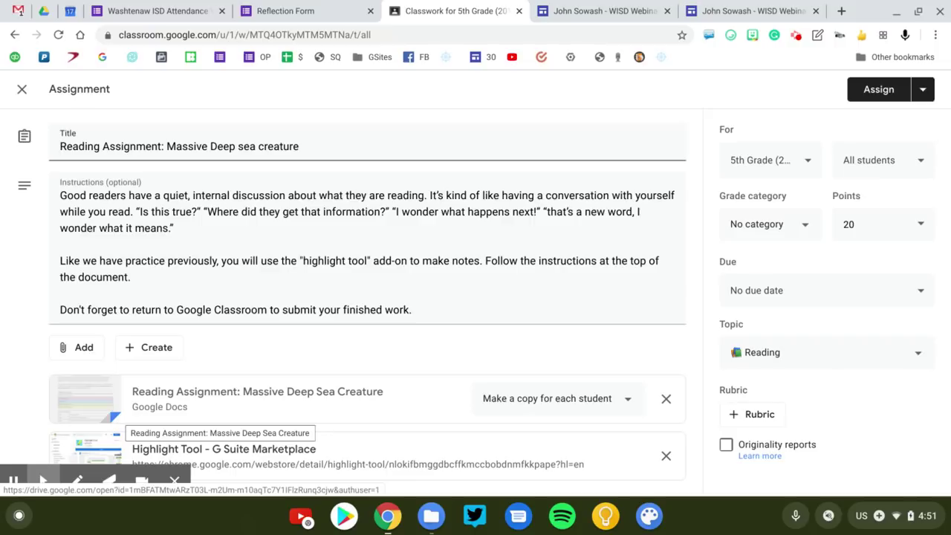
Circle the Google Docs attachment and its "Make a copy for each student" option with the pen, and clear the drawings.
click(75, 479)
mouse_move(56, 367)
mouse_down()
mouse_move(142, 392)
mouse_move(74, 372)
mouse_up()
mouse_move(482, 366)
mouse_down()
mouse_move(562, 349)
mouse_move(577, 445)
mouse_up()
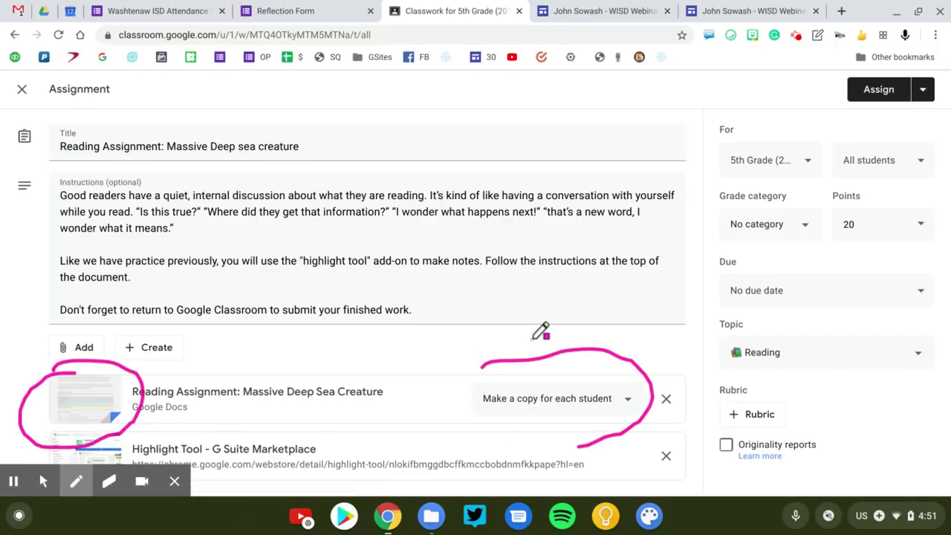
click(108, 480)
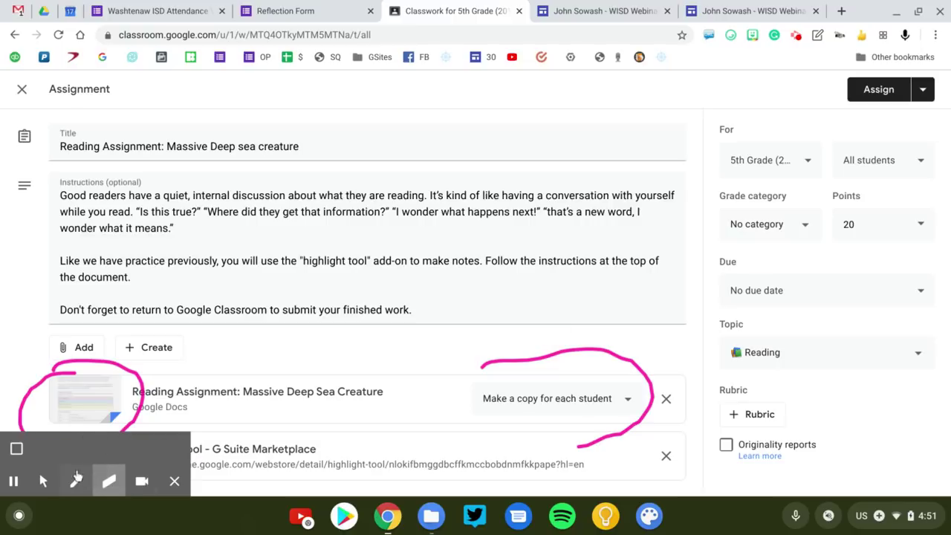
click(17, 448)
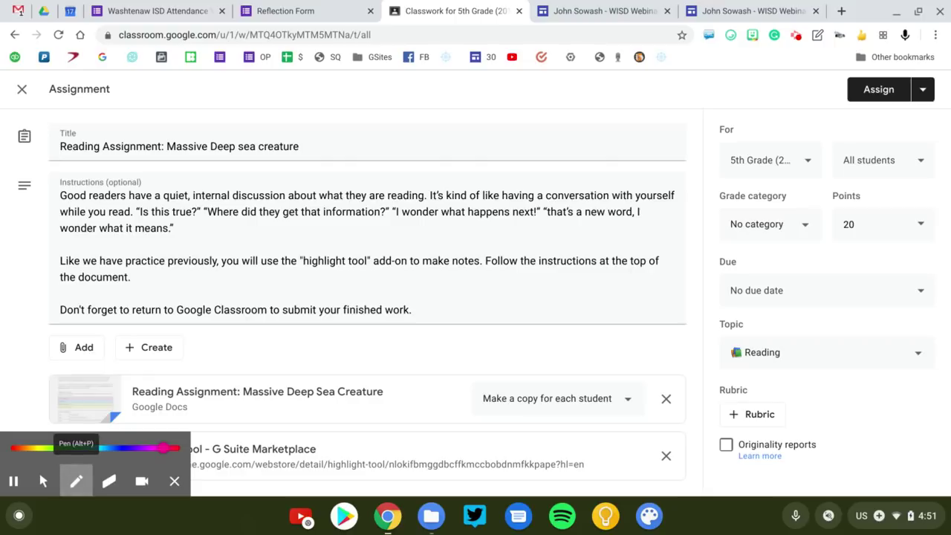
Return to the normal pointer and assign the reading assignment to all students in the class.
key(alt+m)
click(430, 234)
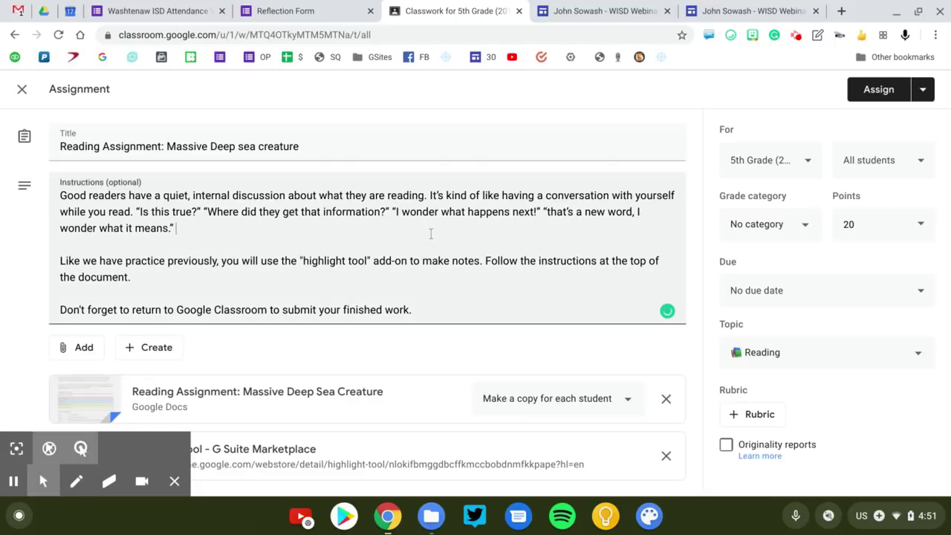
click(884, 97)
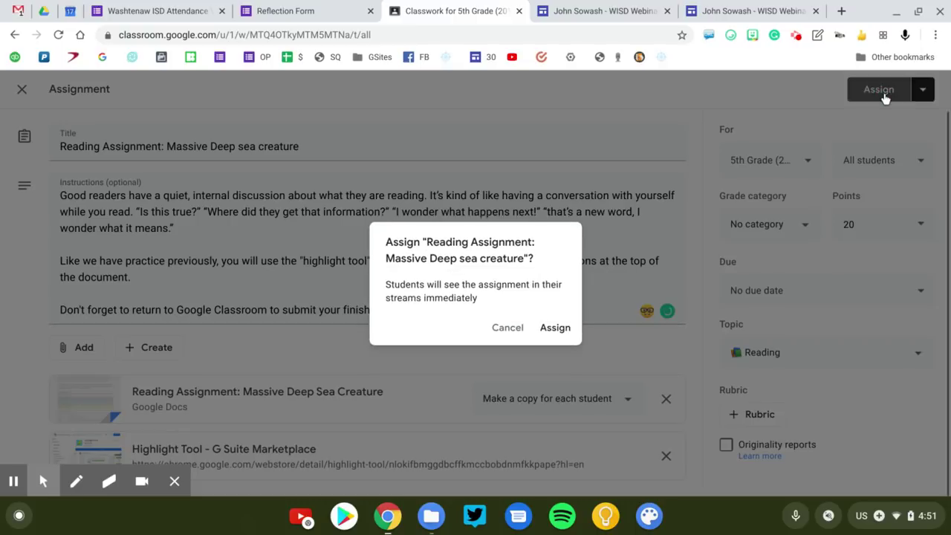
click(550, 330)
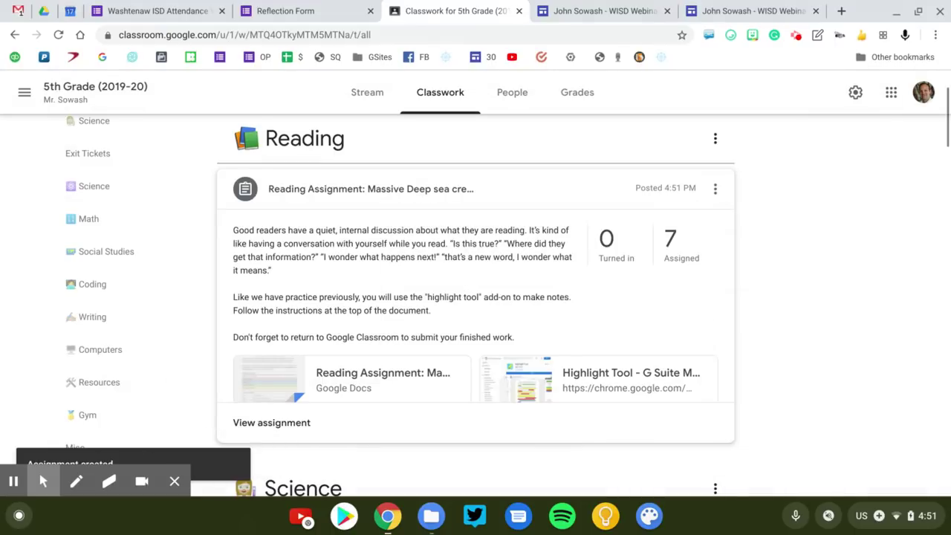
Send the first student a private comment greeting them and saying "don't forget you're welcome to use selecting speak to listen to this article as you read".
click(264, 424)
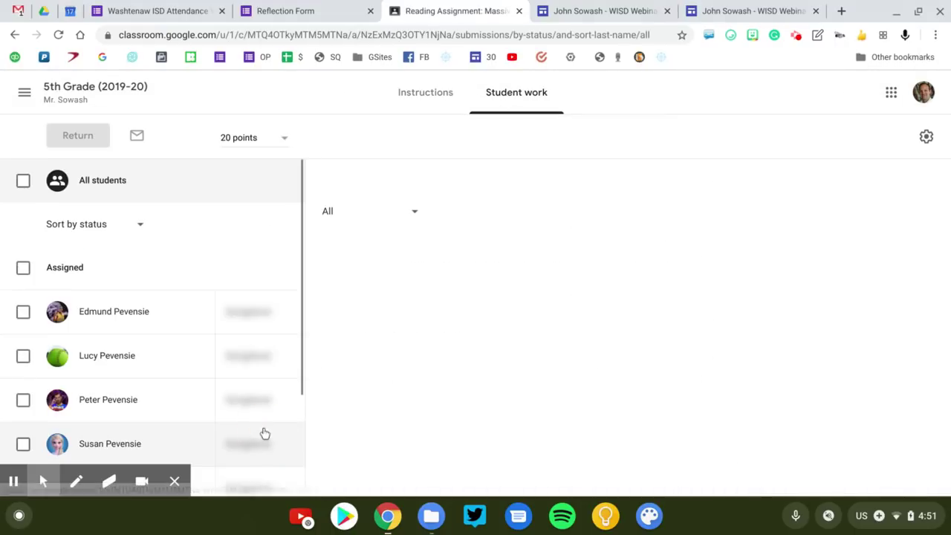
scroll(245, 308, down, 1)
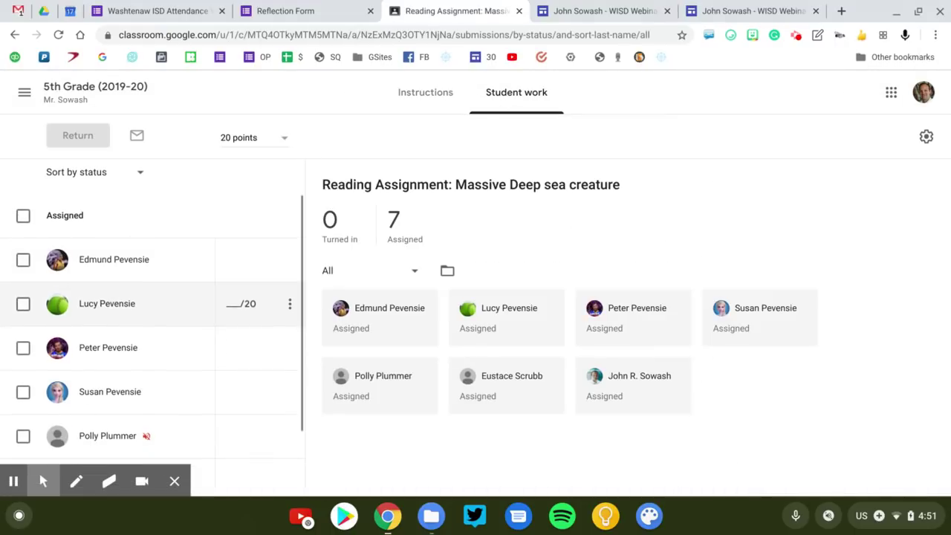
click(117, 262)
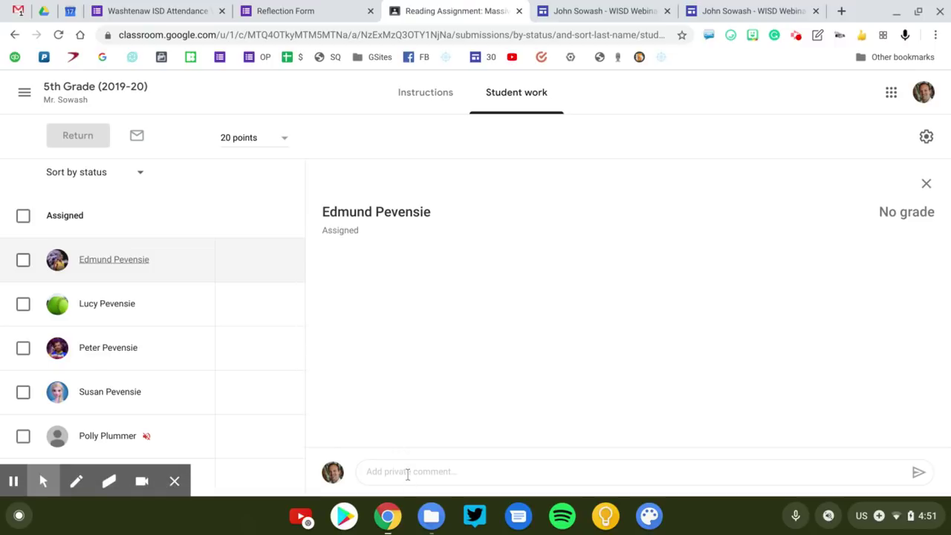
click(408, 473)
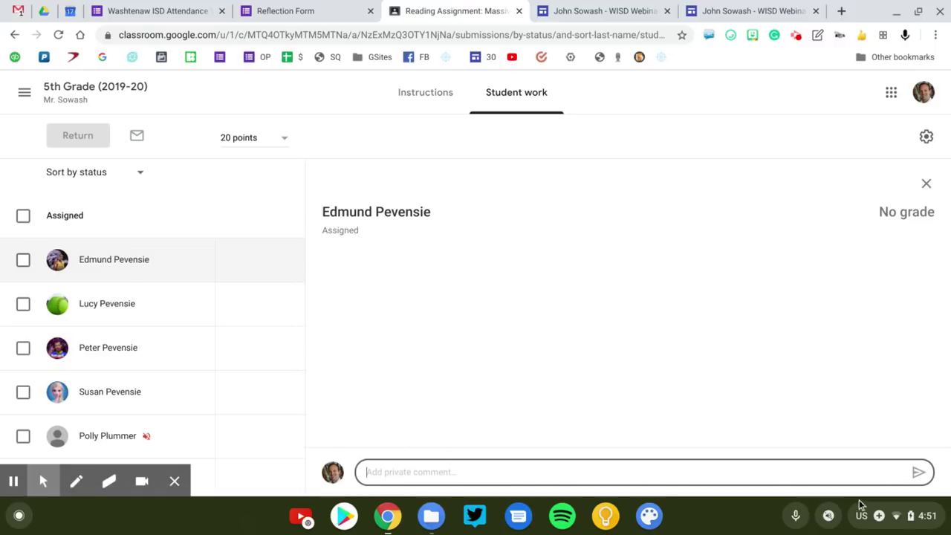
click(797, 518)
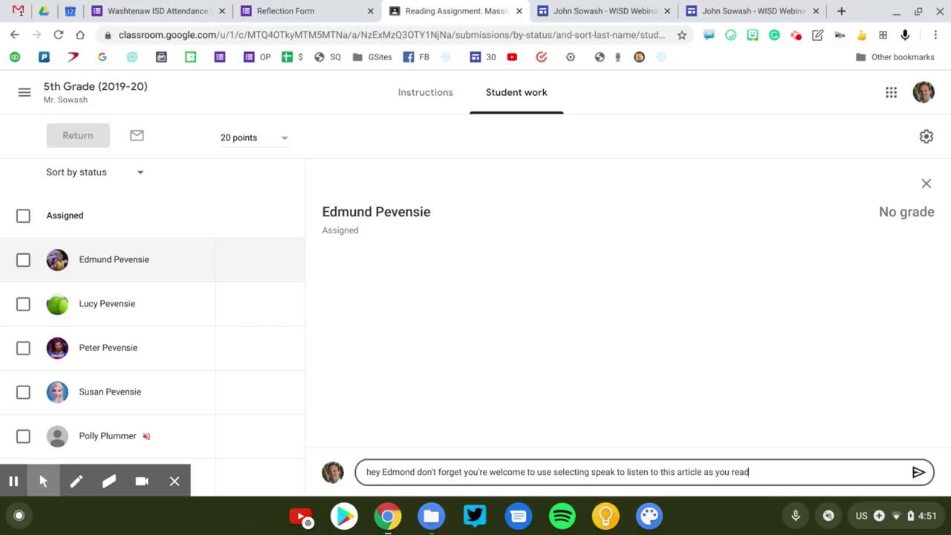
click(919, 472)
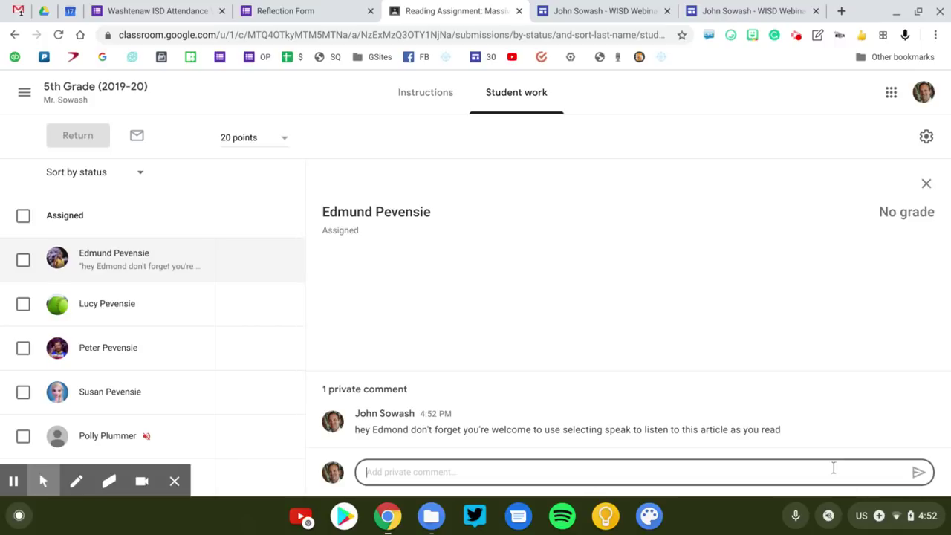
Send the same student a second private comment saying a named colleague agreed they have until Wednesday to complete this assignment.
click(784, 476)
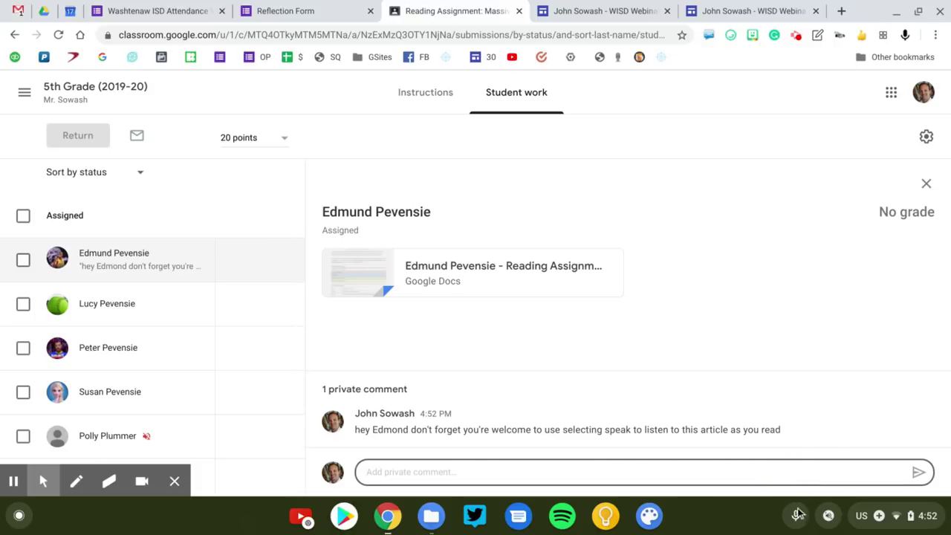
text(hey Edmond I talked with mrs. Smith)
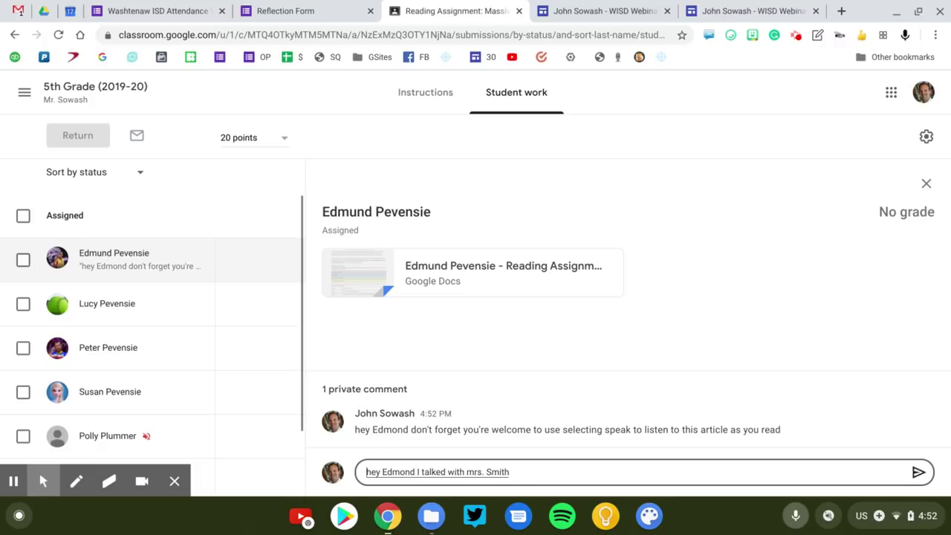
text( and she agreed that you have)
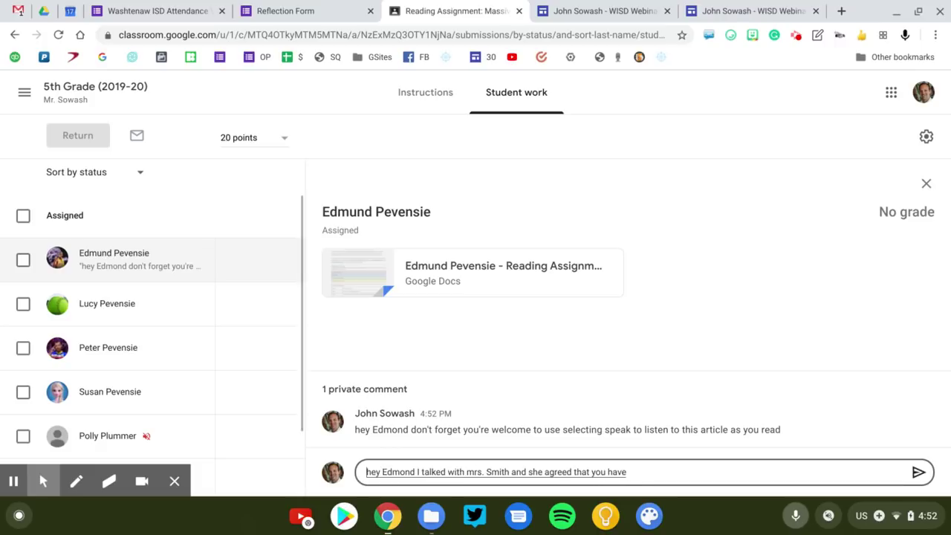
text( until Wednesday to complete this is)
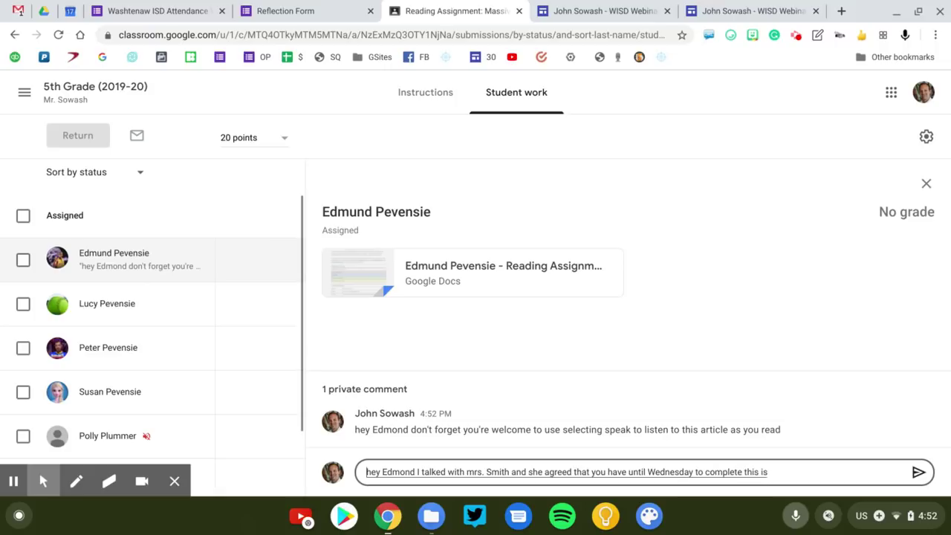
text(assignmenthey Edmond I talked with mrs. Smith and she agreed that you have until Wednesday to complete this assignment)
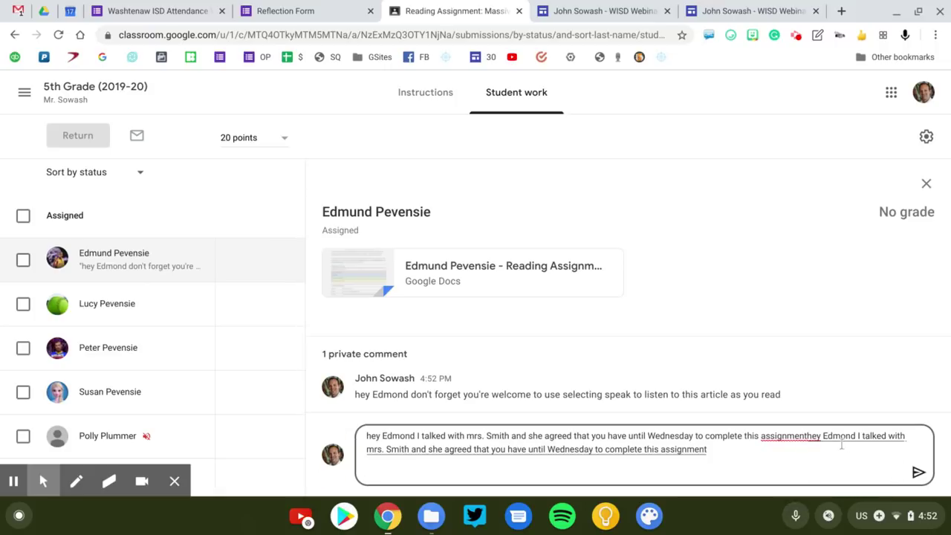
click(918, 473)
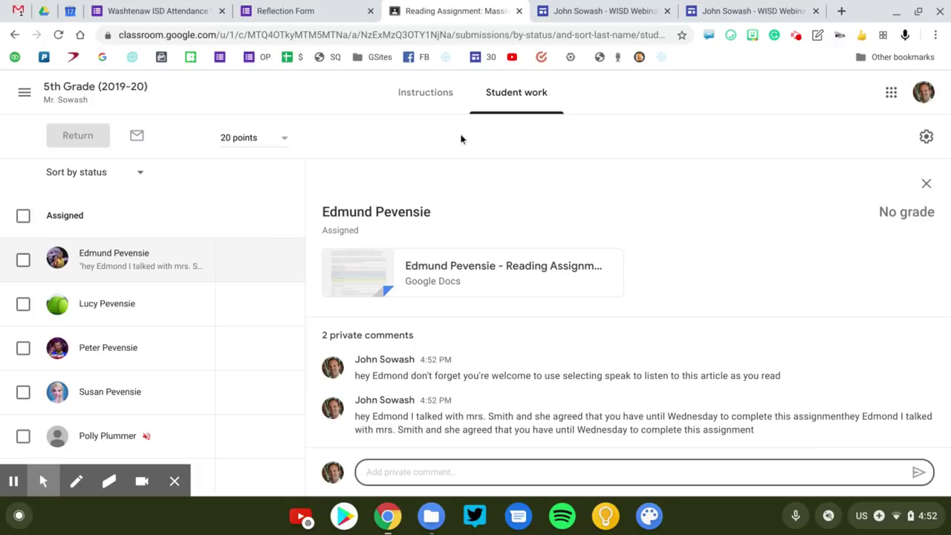
Open the posted assignment's edit form from its instructions to examine the settings, and close it without changes.
click(422, 109)
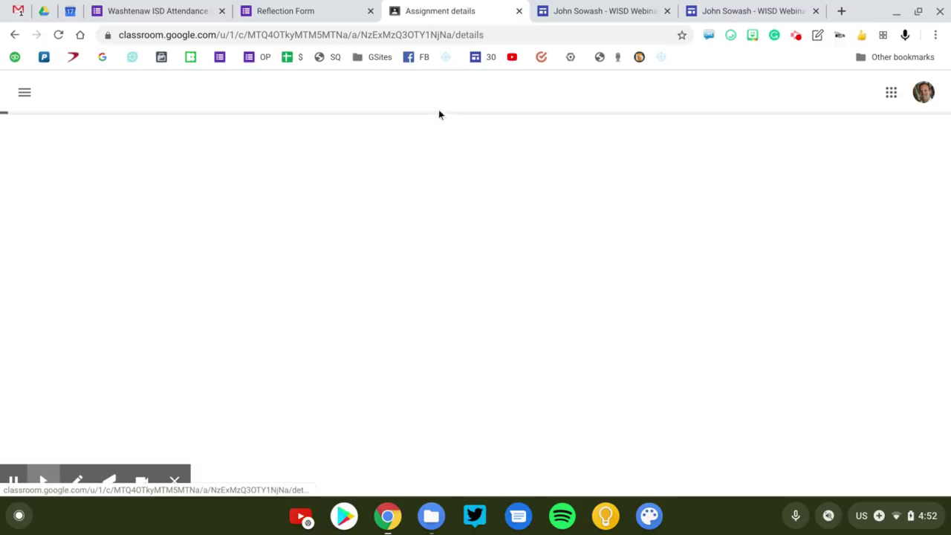
click(744, 137)
click(705, 169)
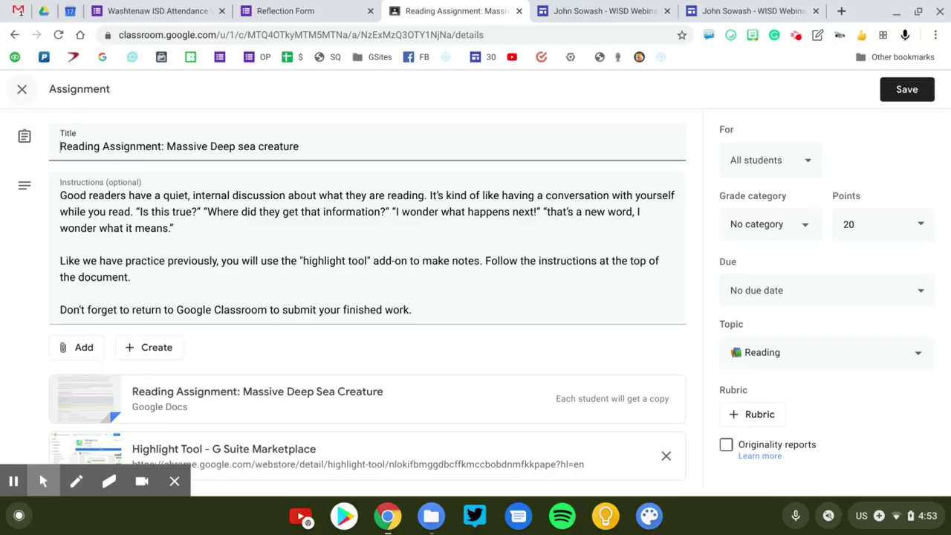
click(22, 91)
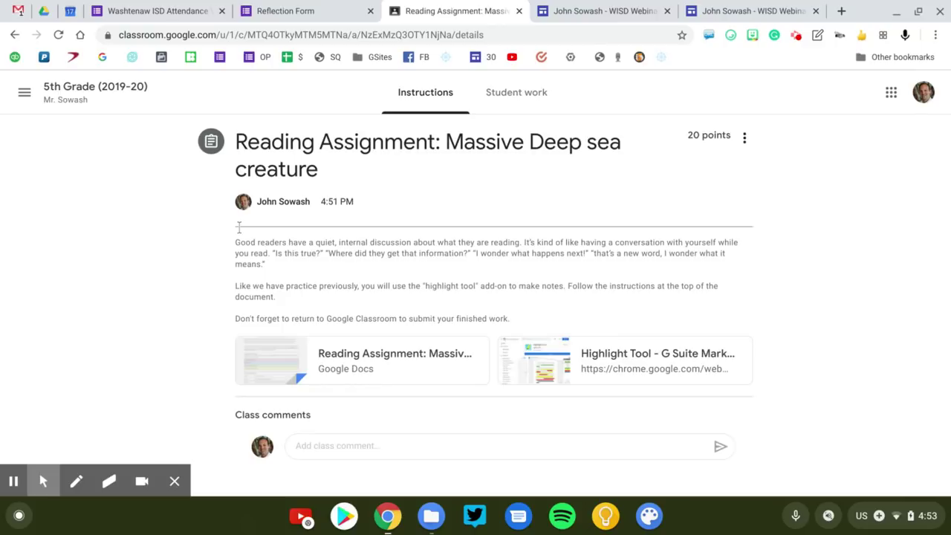
Return to the assignment's student work and open the first student's submission.
click(532, 104)
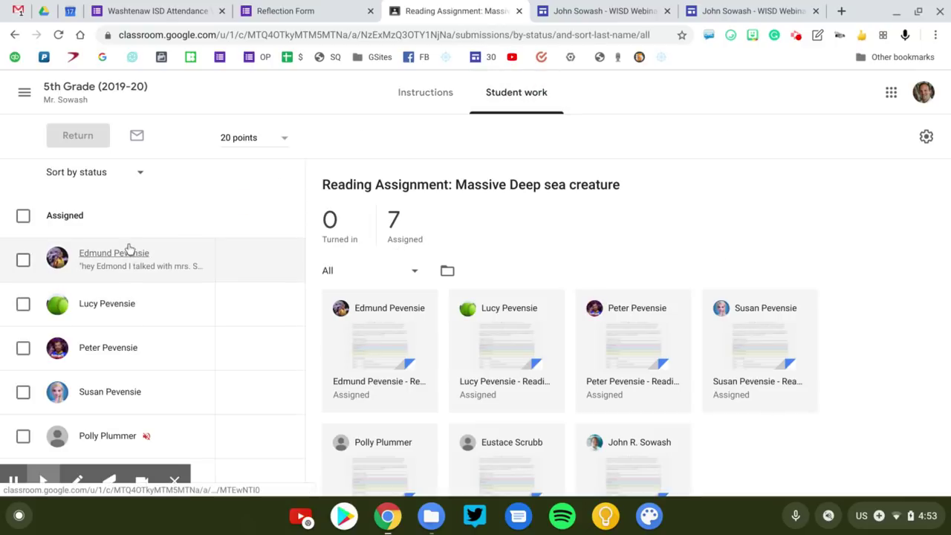
click(117, 261)
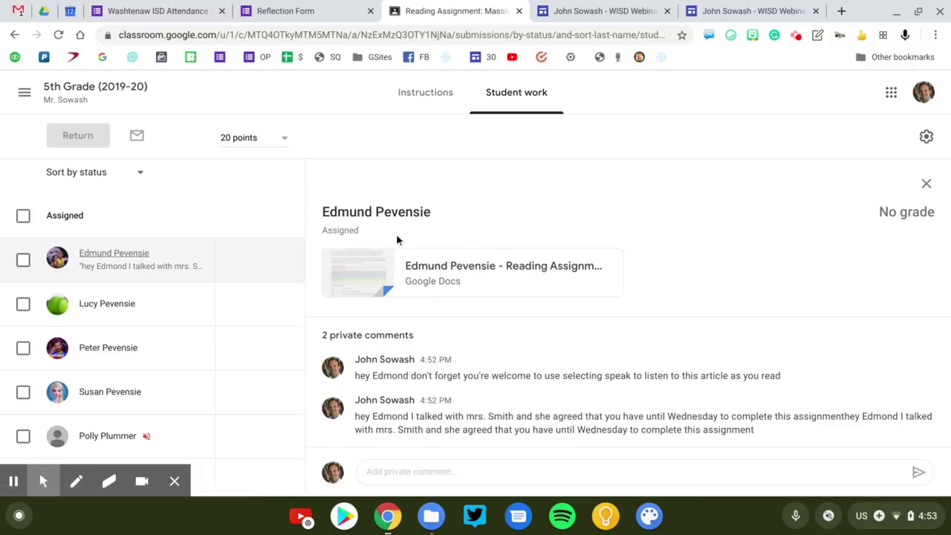
Mark around the student's Google Docs attachment with pen strokes and clear the drawing.
click(76, 480)
mouse_move(333, 237)
mouse_down()
mouse_move(401, 222)
mouse_move(566, 217)
mouse_up()
drag(499, 309, 510, 309)
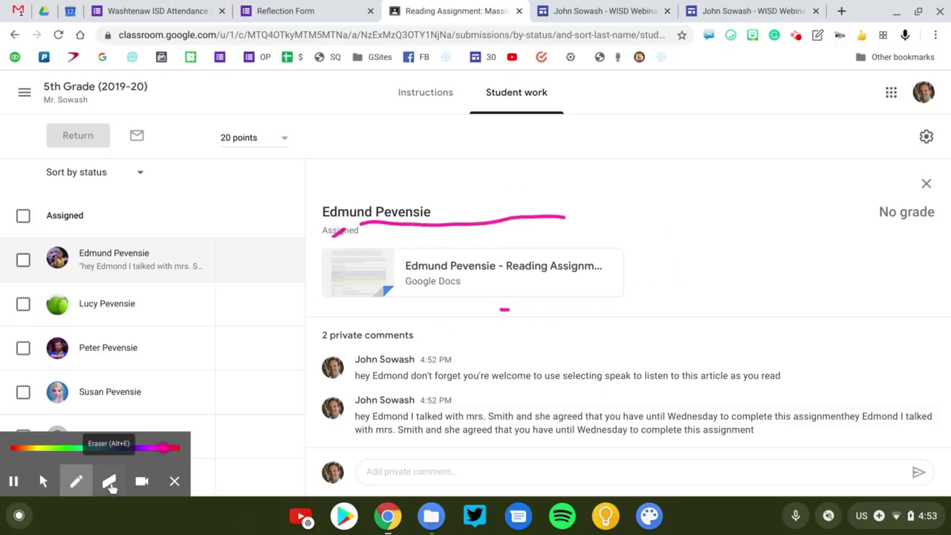
click(109, 481)
click(17, 449)
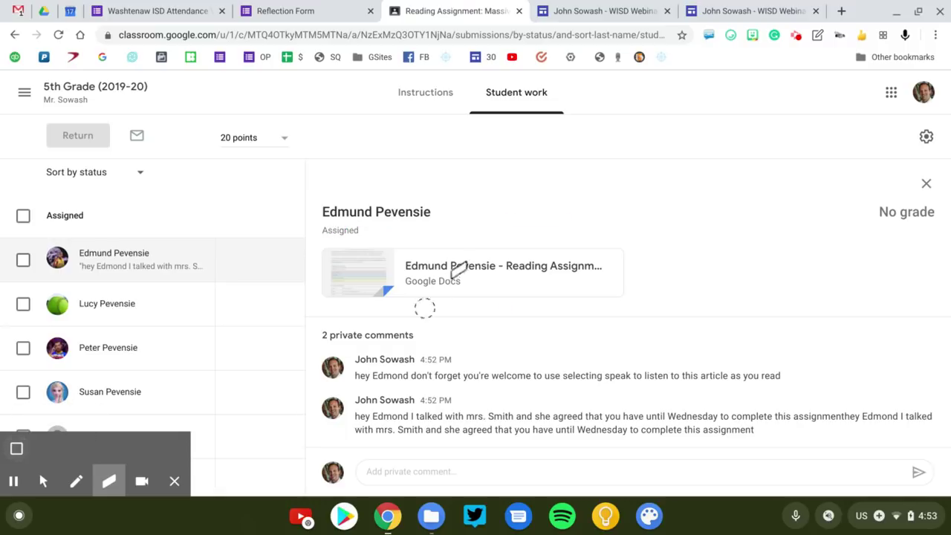
Open the first student's Google Docs copy of the reading assignment in the grading view.
key(alt+p)
key(alt+m)
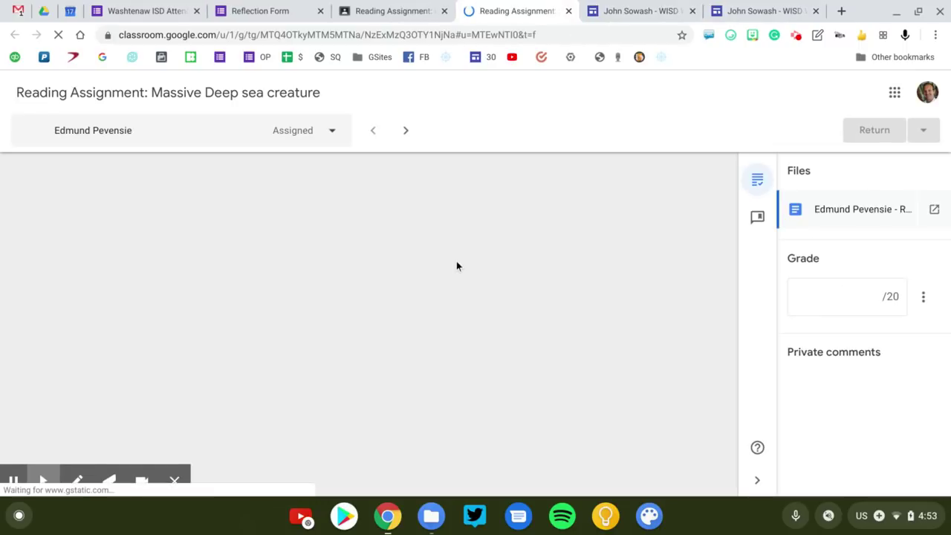
Draw a pink arrow with the pen pointing at the assignment title above the student's document.
key(alt+p)
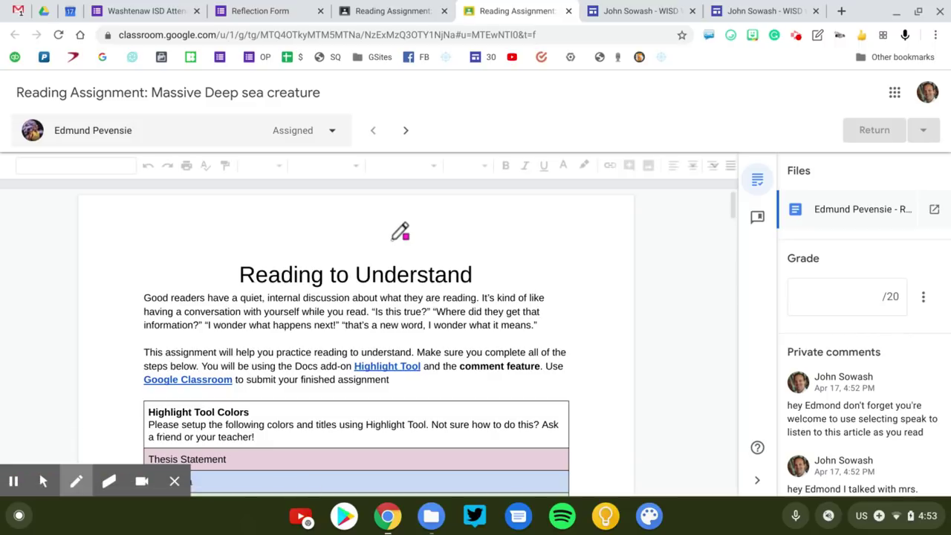
drag(334, 93, 386, 118)
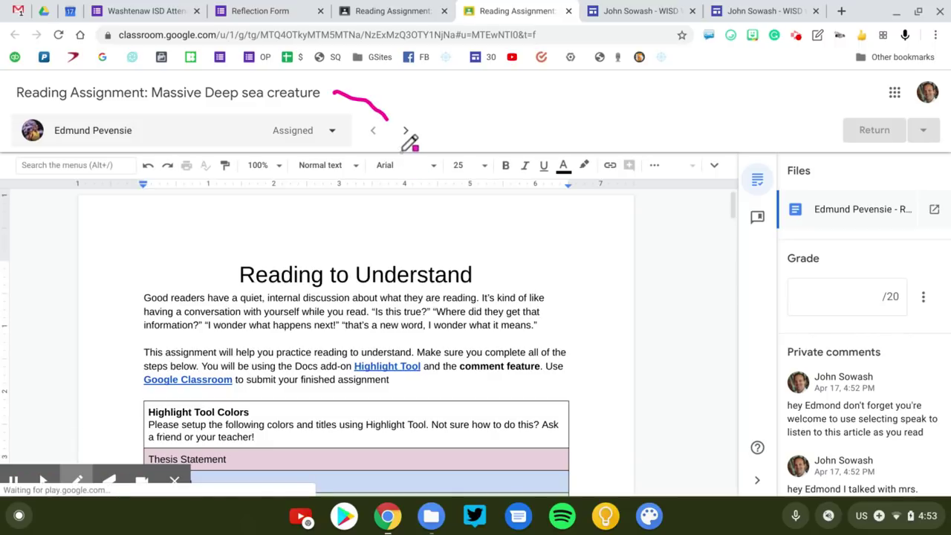
drag(354, 79, 356, 100)
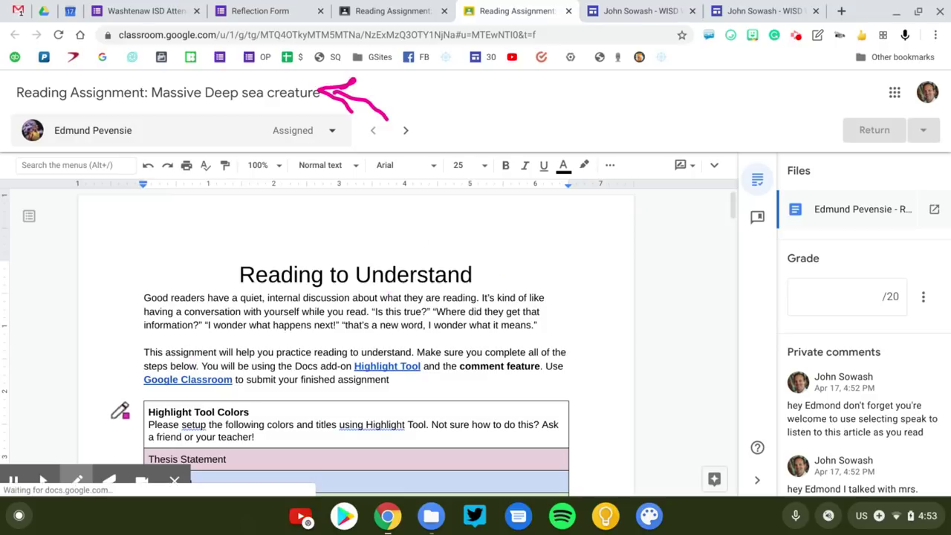
click(75, 481)
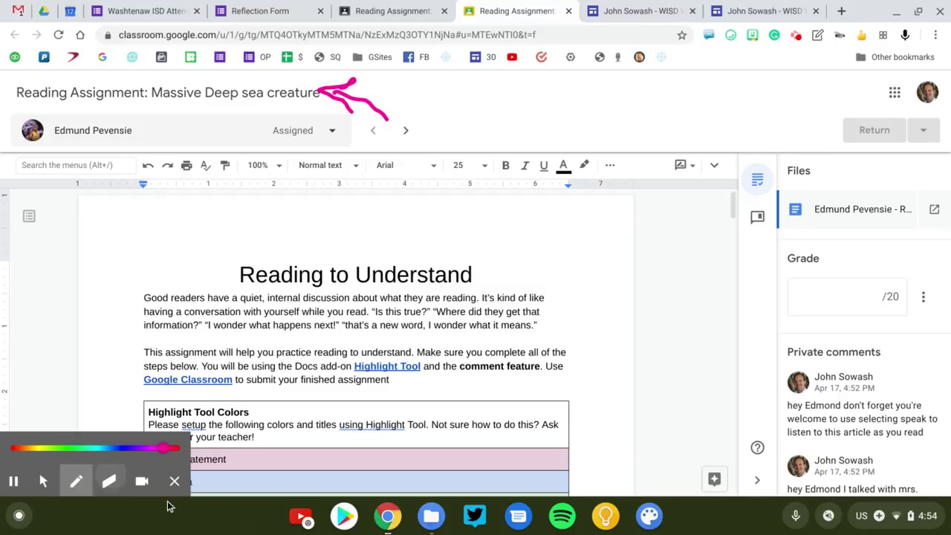
click(106, 484)
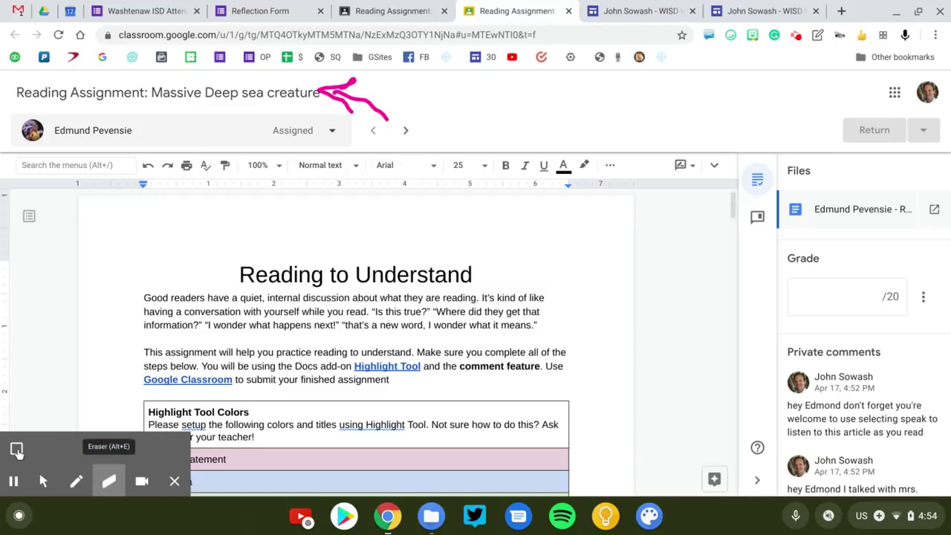
drag(245, 413, 238, 425)
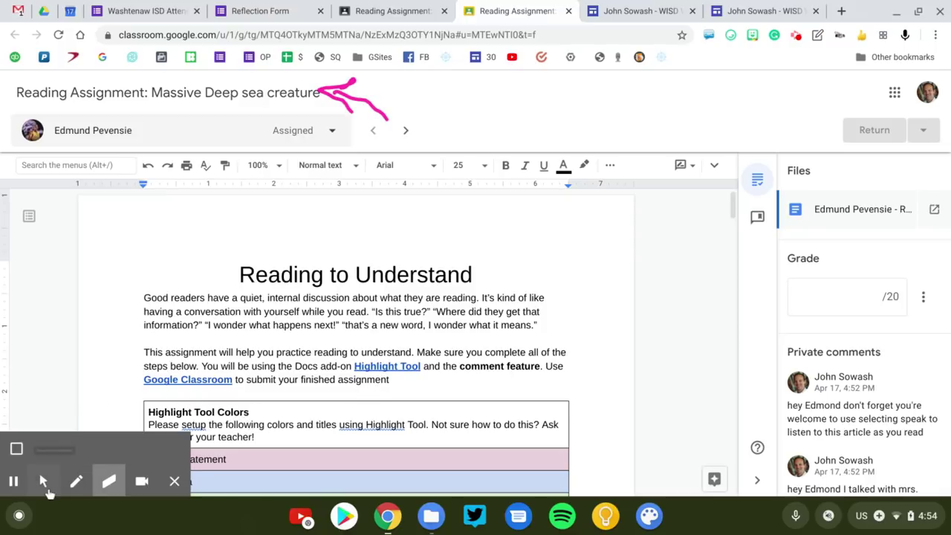
click(44, 484)
Look through the student's document from the highlight color table and task list to the end of the article.
scroll(341, 386, down, 3)
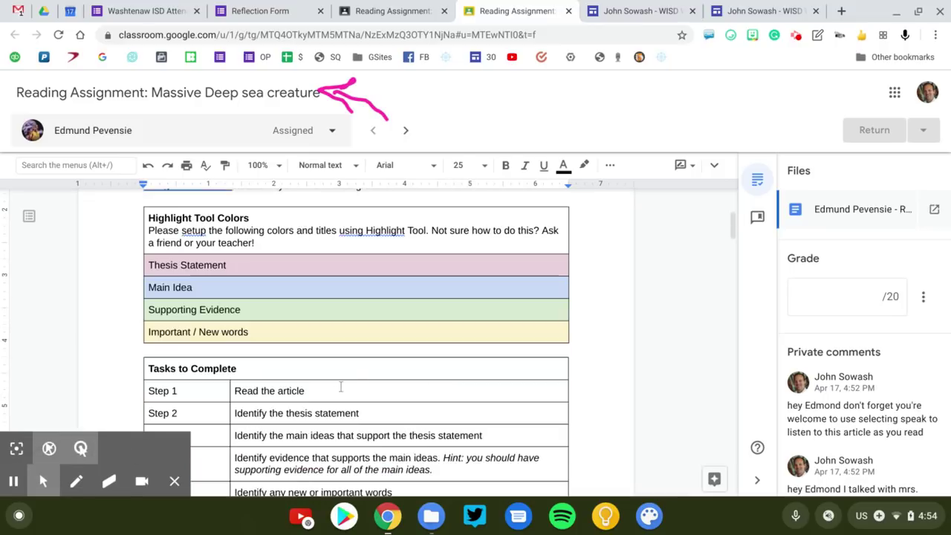
scroll(355, 334, down, 5)
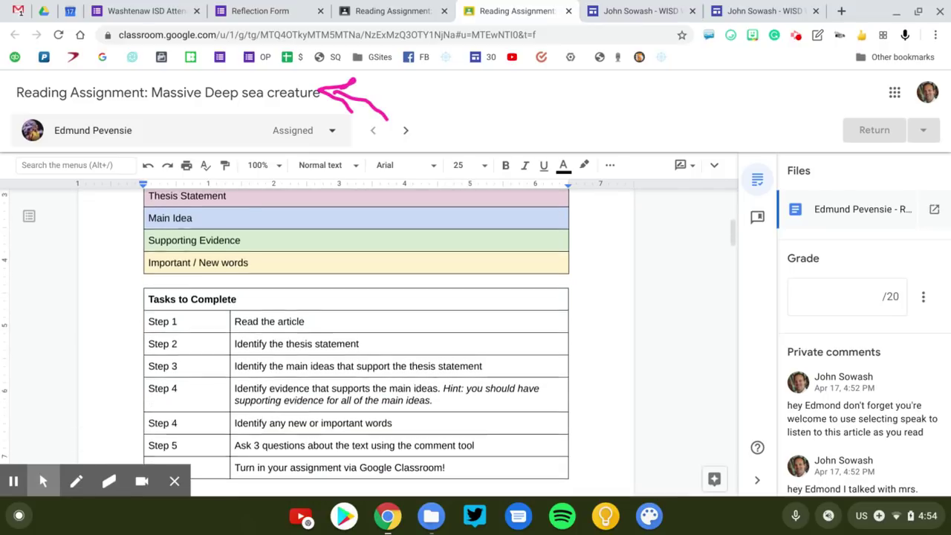
scroll(356, 342, down, 5)
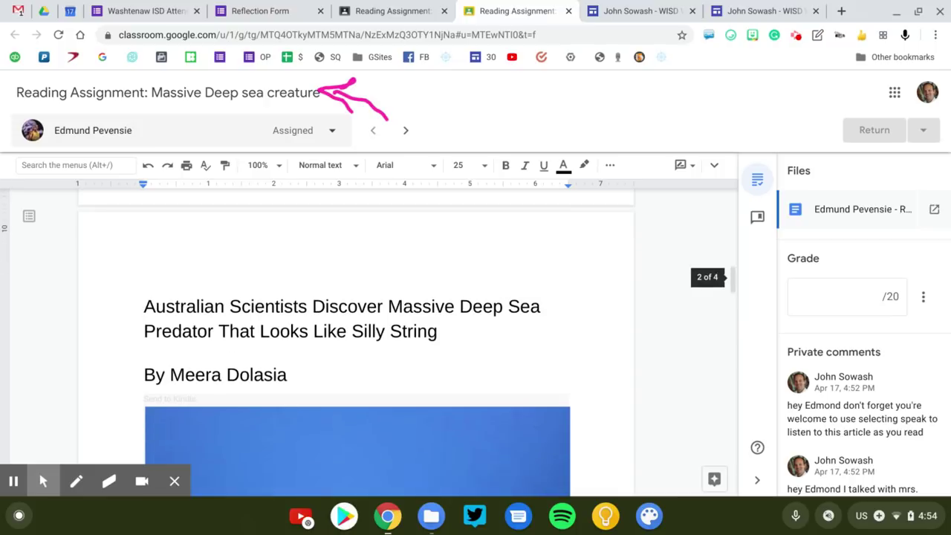
scroll(356, 341, down, 3)
scroll(356, 342, down, 8)
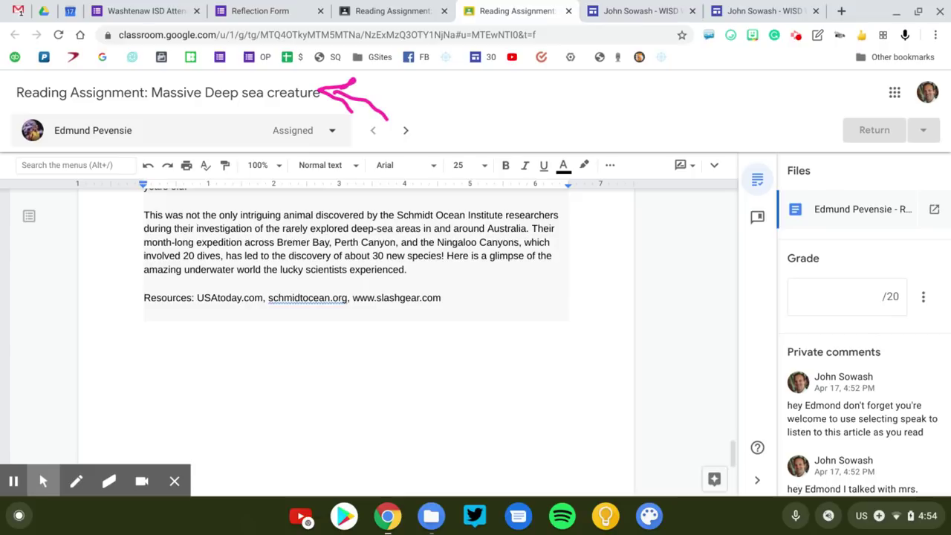
Close the student's document grading view and return to the Classwork page of the 5th Grade (2019-20) class.
click(43, 481)
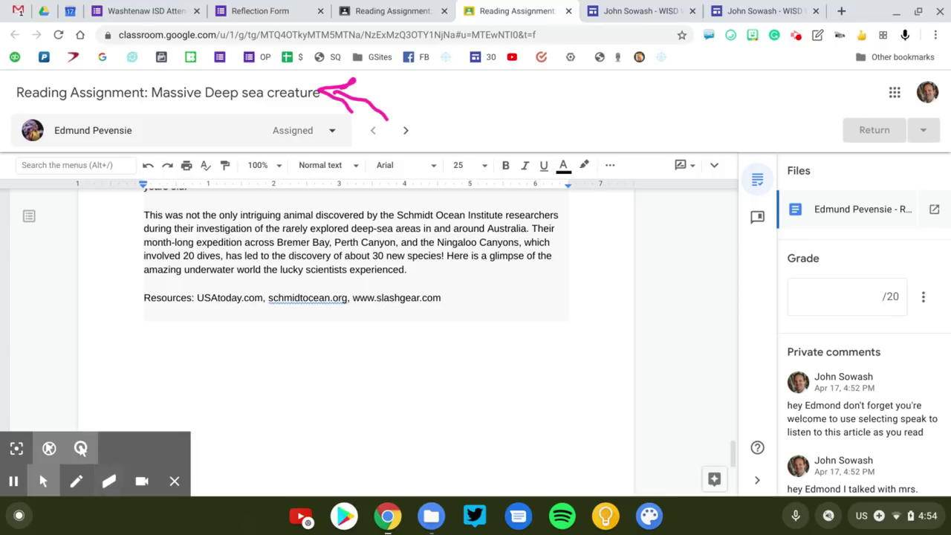
click(104, 484)
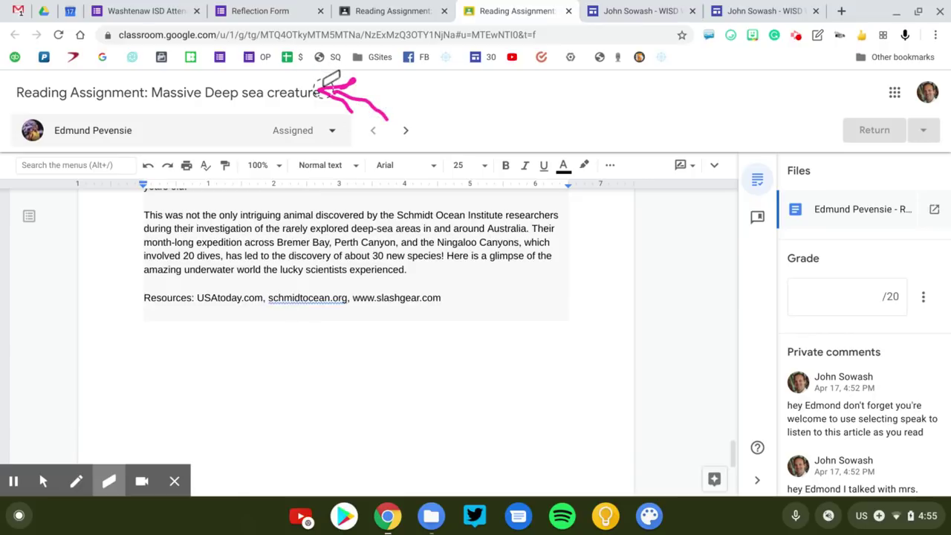
click(568, 10)
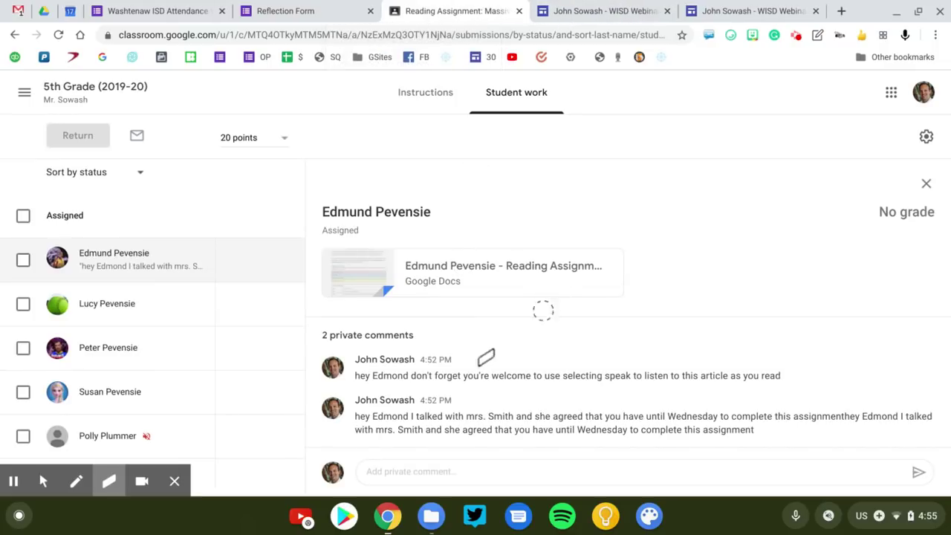
key(alt+m)
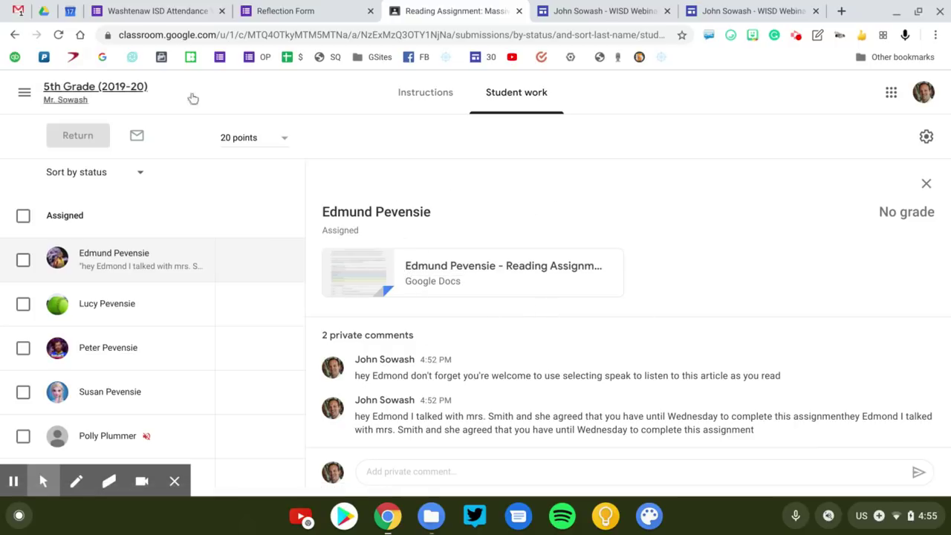
click(118, 89)
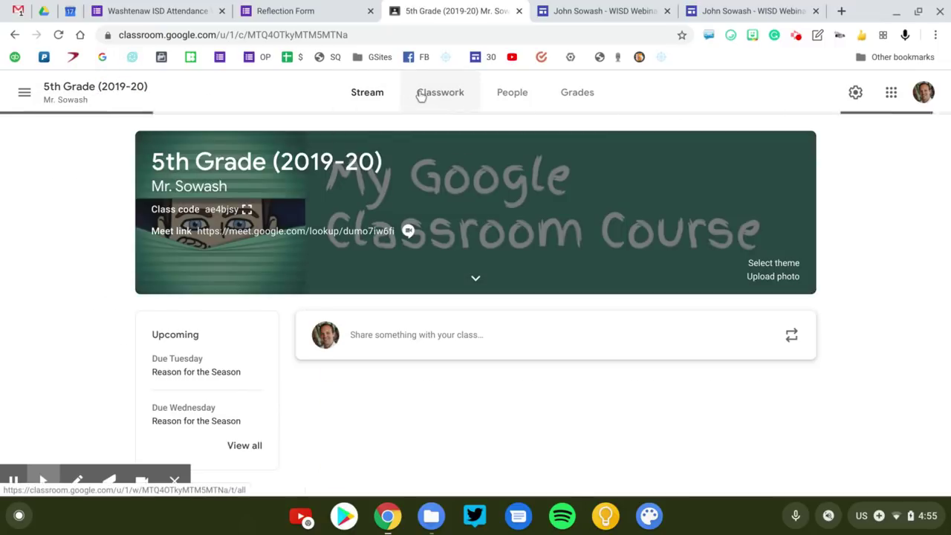
click(421, 95)
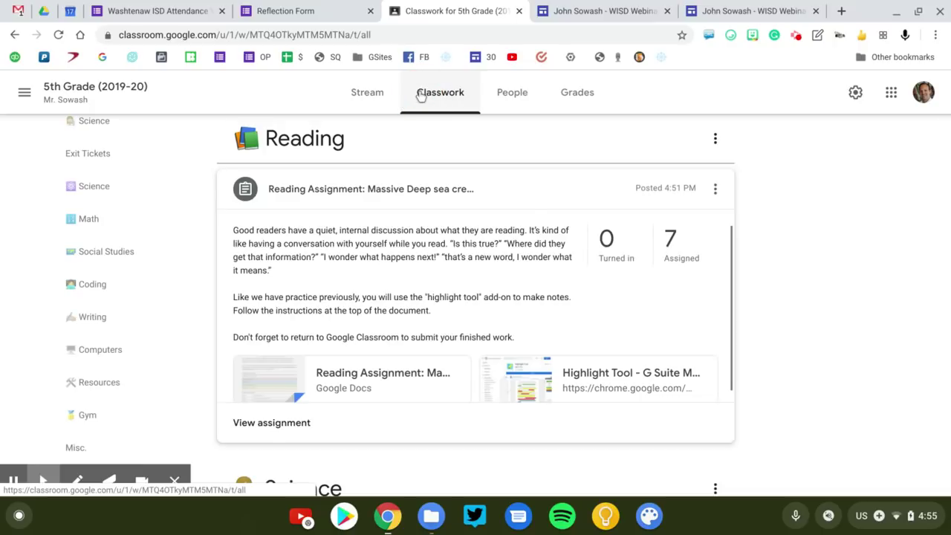
click(611, 197)
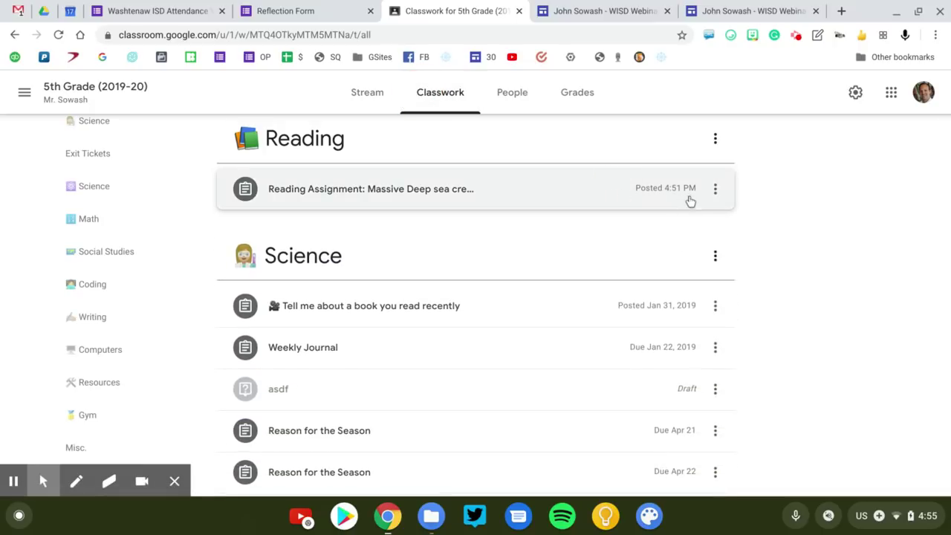
click(715, 194)
click(356, 187)
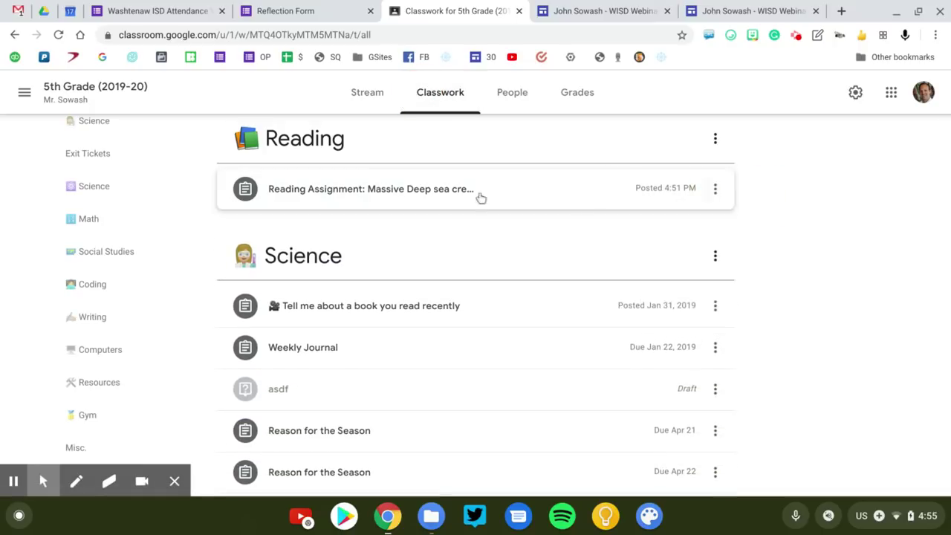
Reuse the post "Reading Assignment: Massive Deep sea creature" as a new assignment with new copies of all attachments.
scroll(325, 194, up, 3)
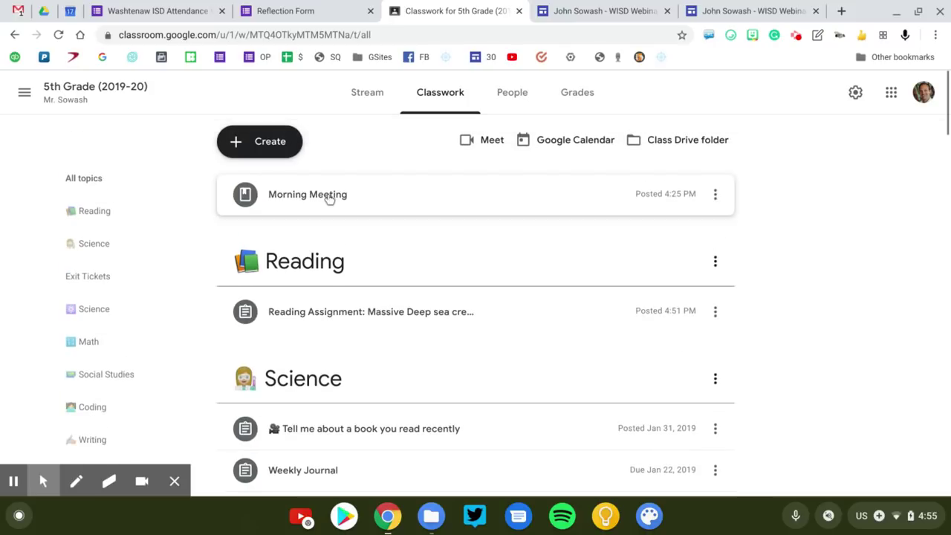
click(264, 140)
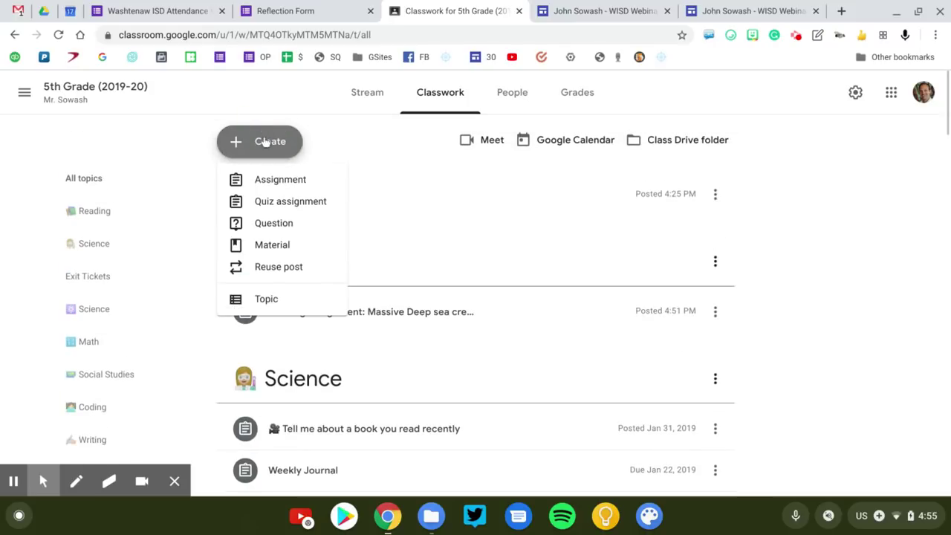
click(276, 269)
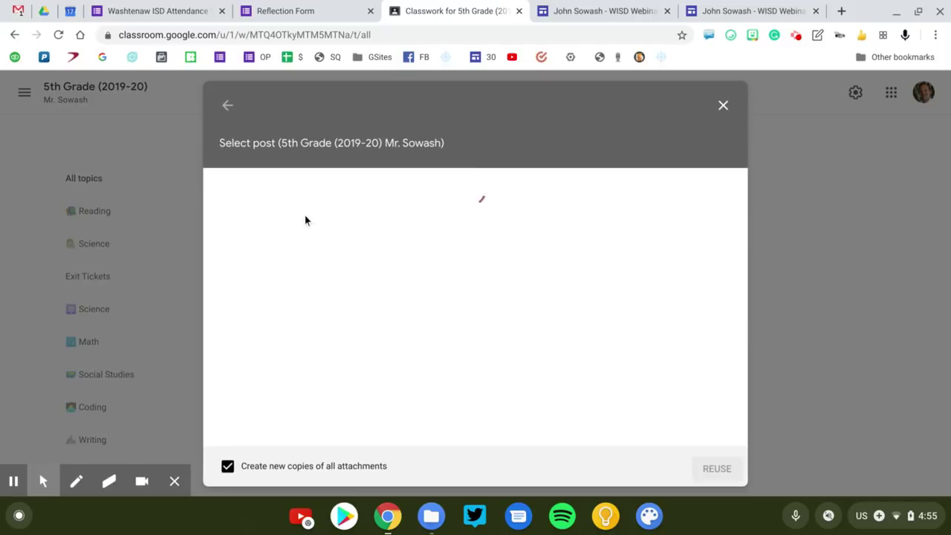
click(306, 218)
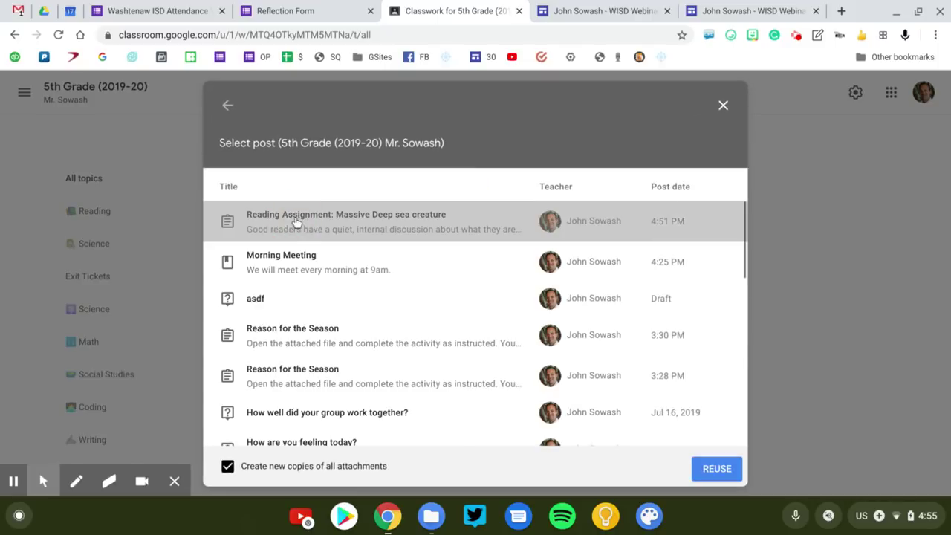
click(698, 469)
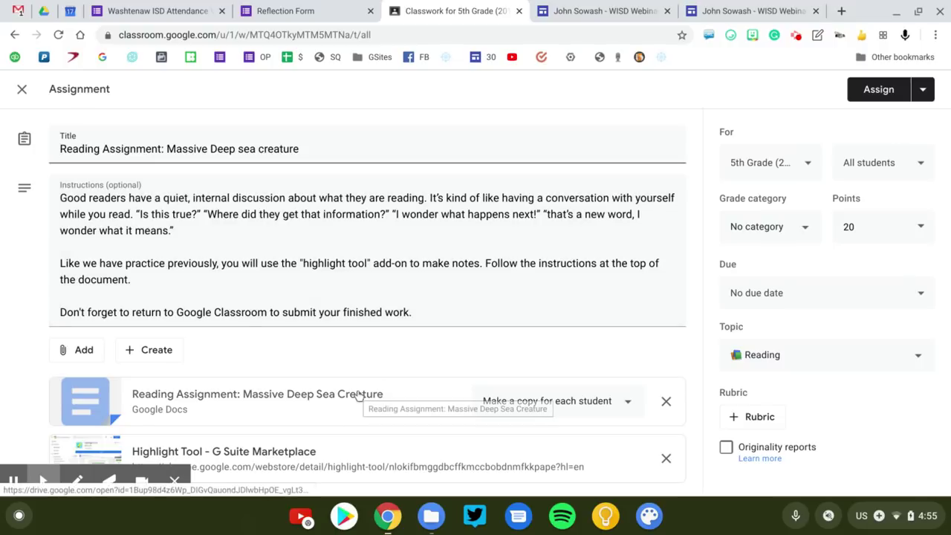
Exclude the first listed student from the reused reading assignment and assign it to the other six students.
click(895, 171)
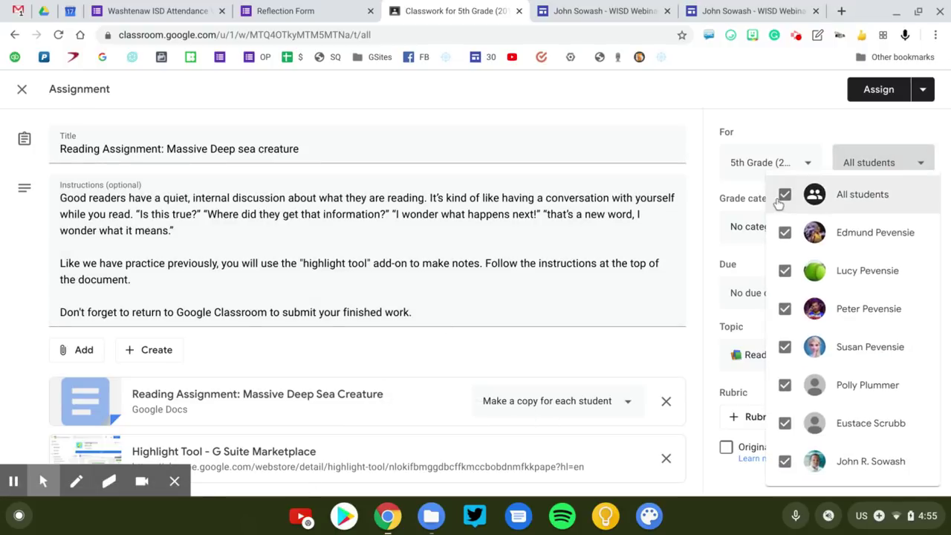
click(783, 195)
click(783, 195)
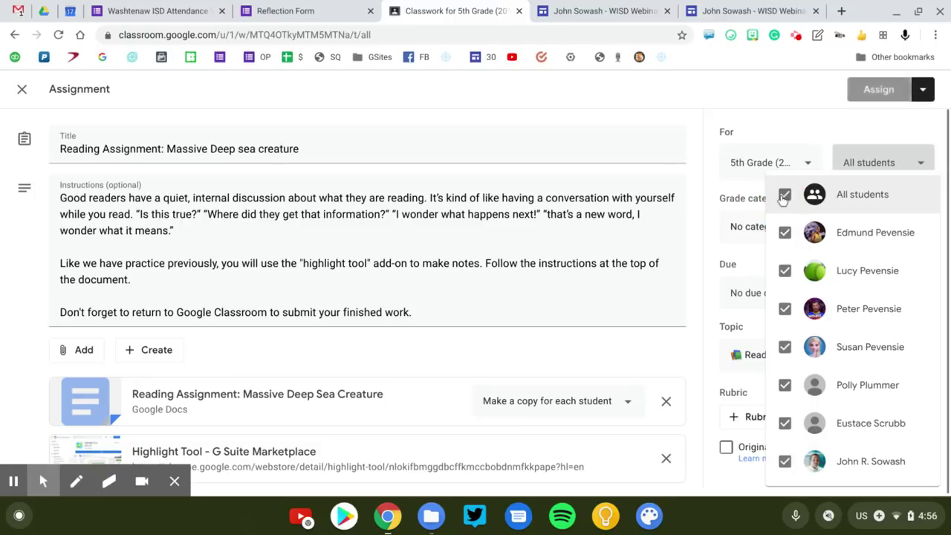
click(784, 234)
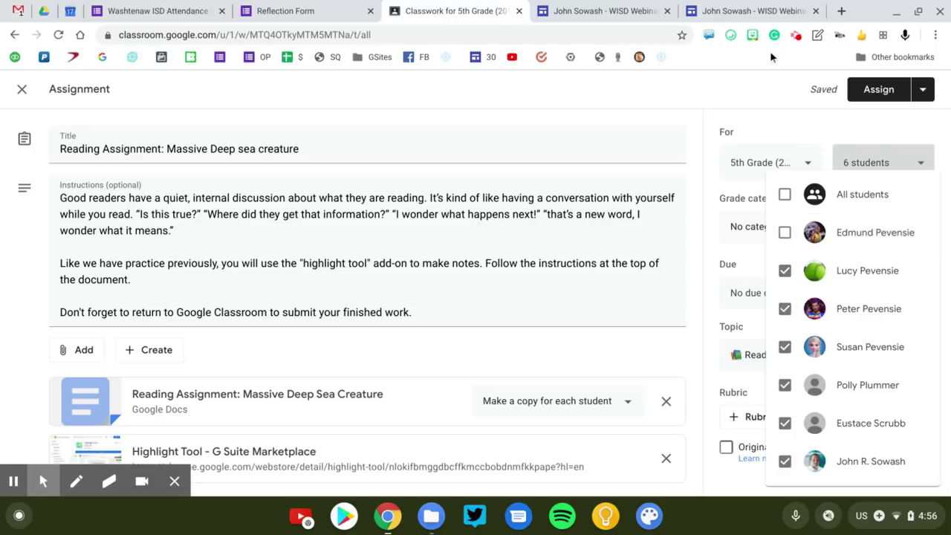
click(788, 96)
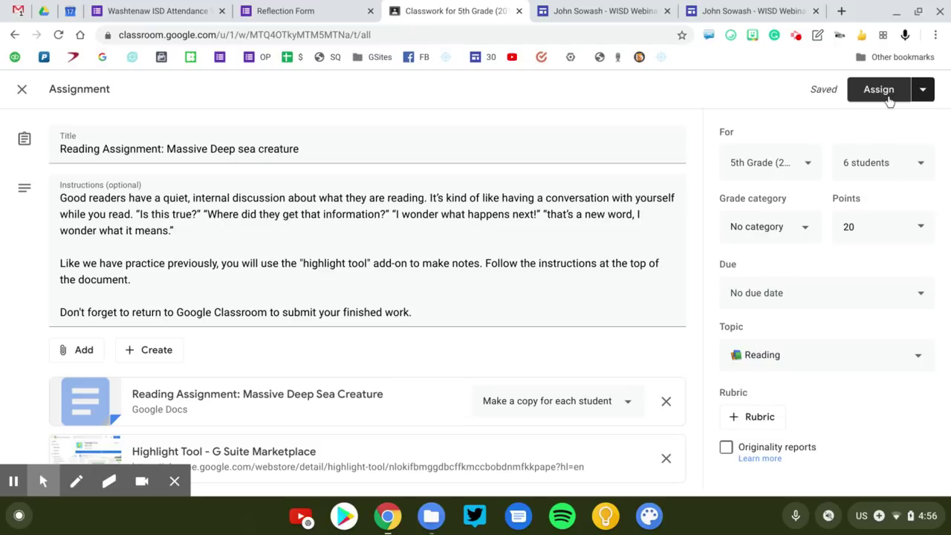
click(888, 99)
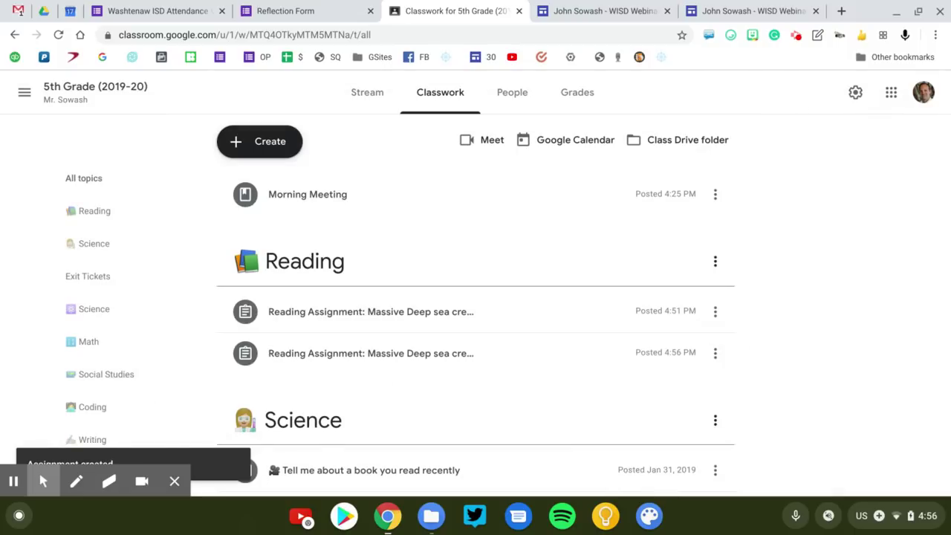
Delete the original "Reading Assignment: Massive Deep sea creature" posted at 4:51 PM under the Reading topic.
click(716, 355)
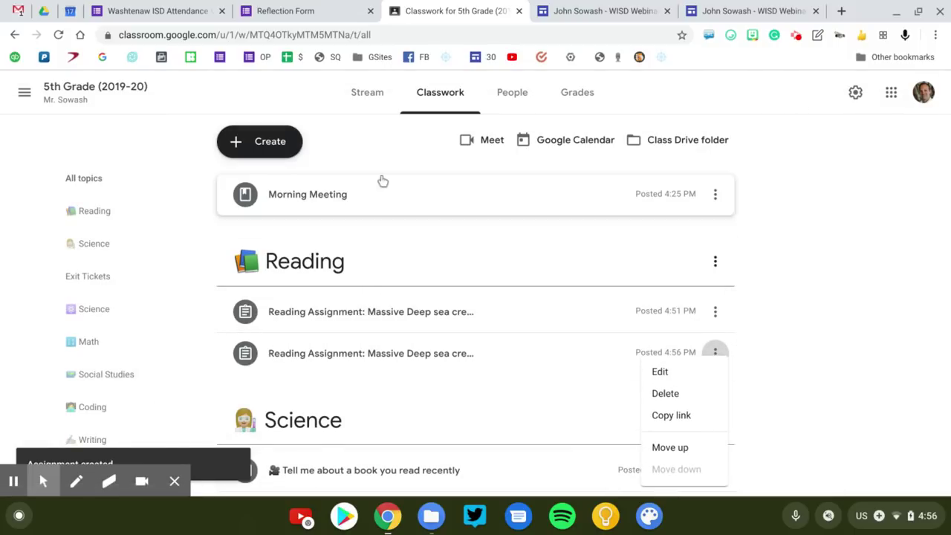
click(460, 327)
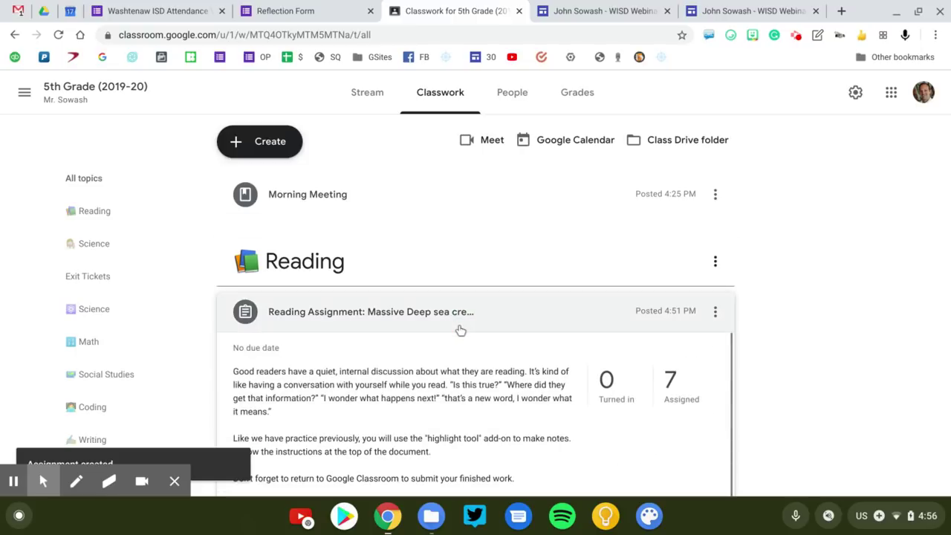
click(446, 332)
click(408, 349)
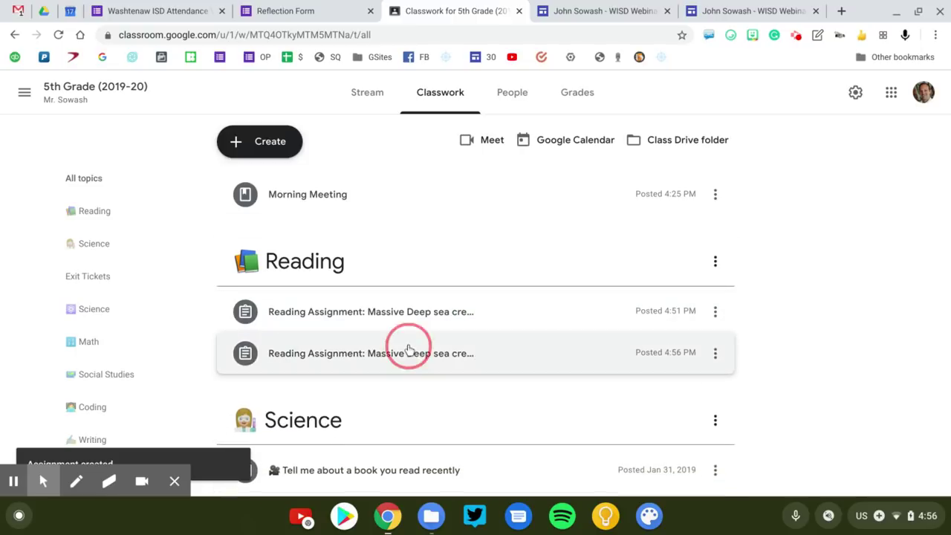
click(714, 314)
click(675, 362)
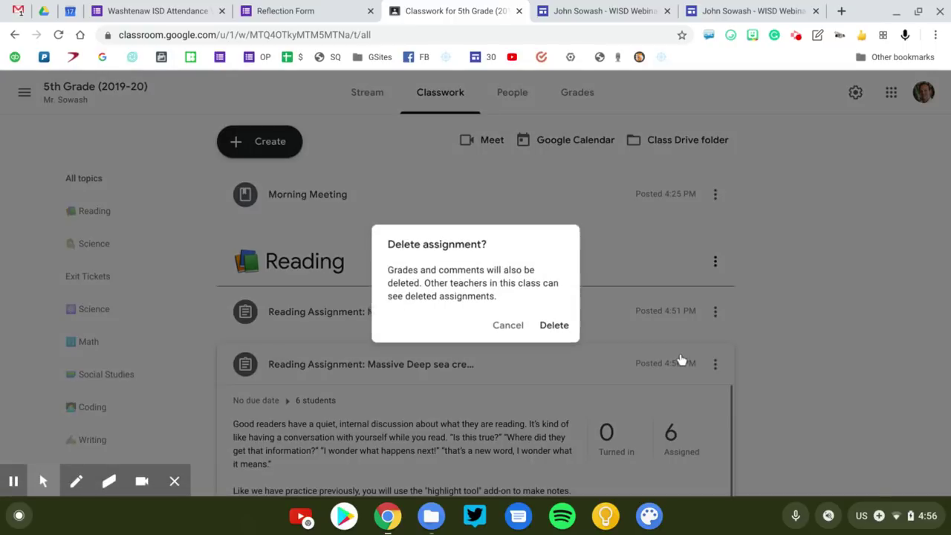
click(562, 327)
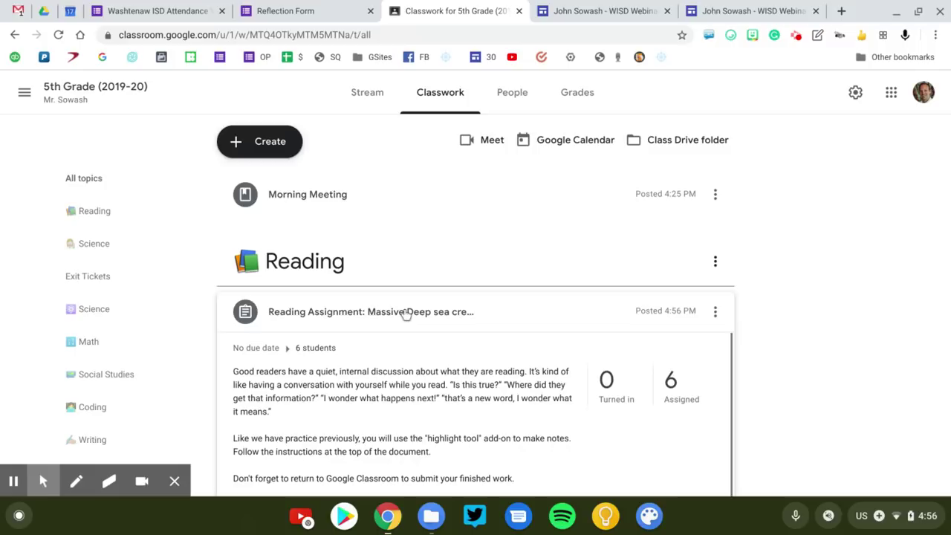
Reuse the reading assignment posted at 4:56 PM as another new assignment with new copies of all attachments.
click(272, 143)
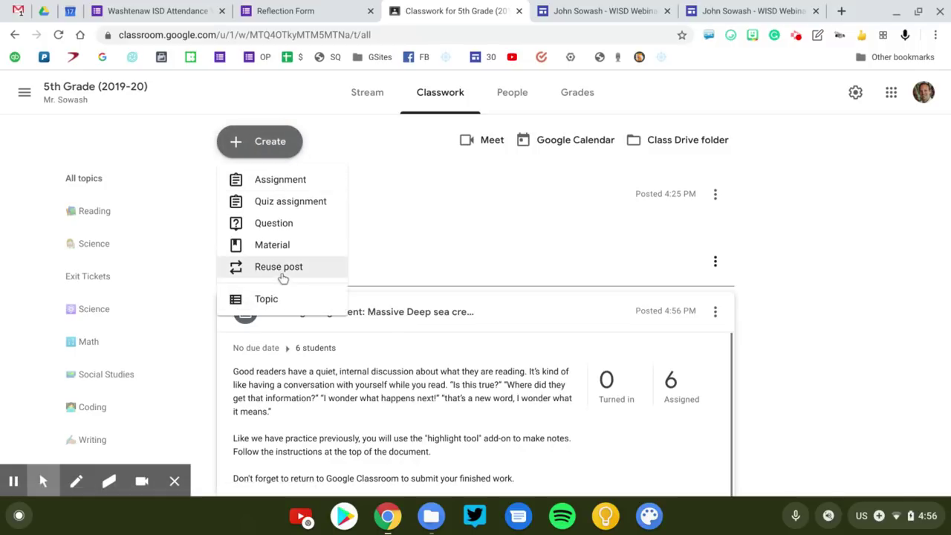
click(283, 274)
click(367, 233)
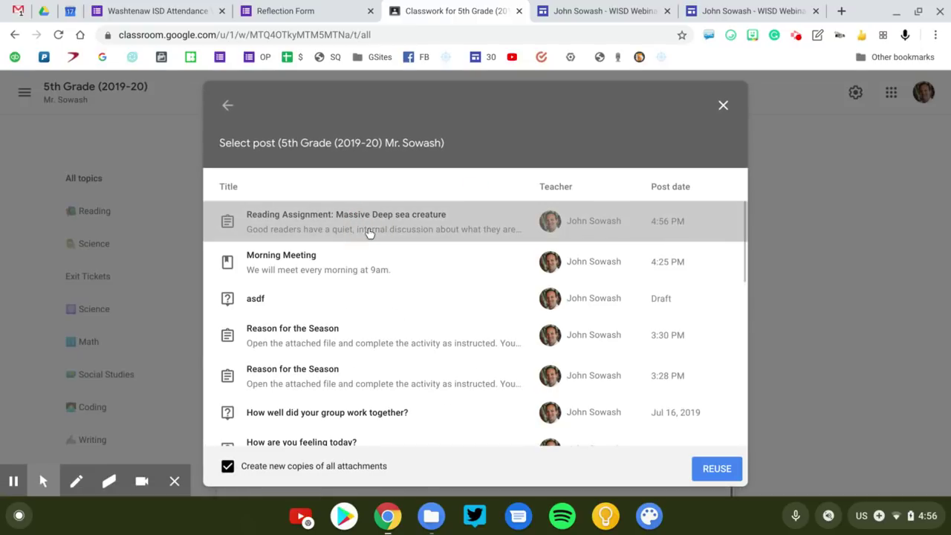
click(710, 464)
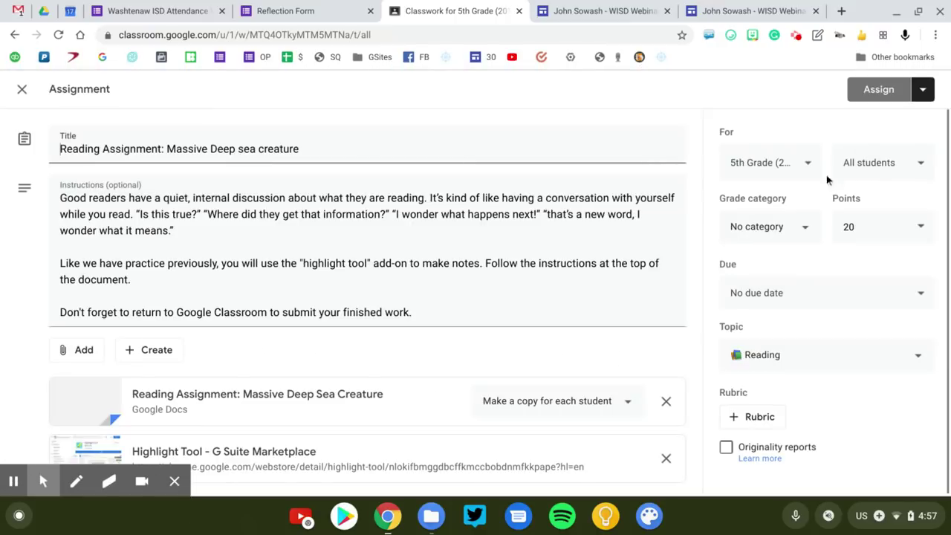
Limit the recipients of the new reading assignment to the first listed student only.
click(920, 170)
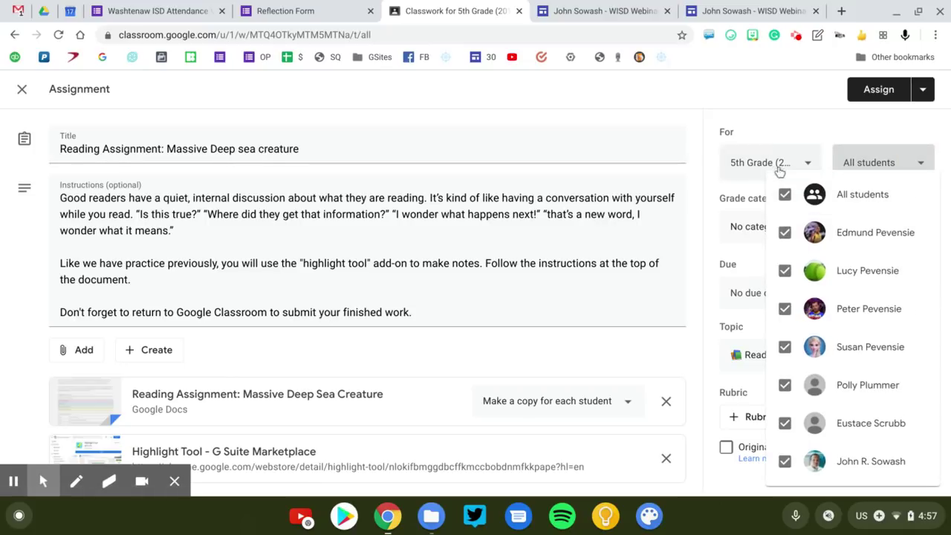
click(786, 194)
click(785, 232)
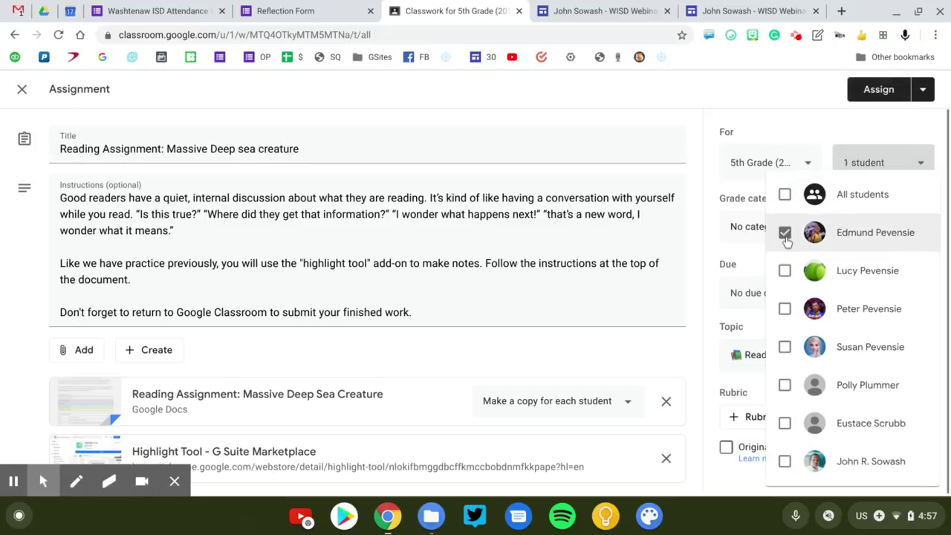
click(679, 120)
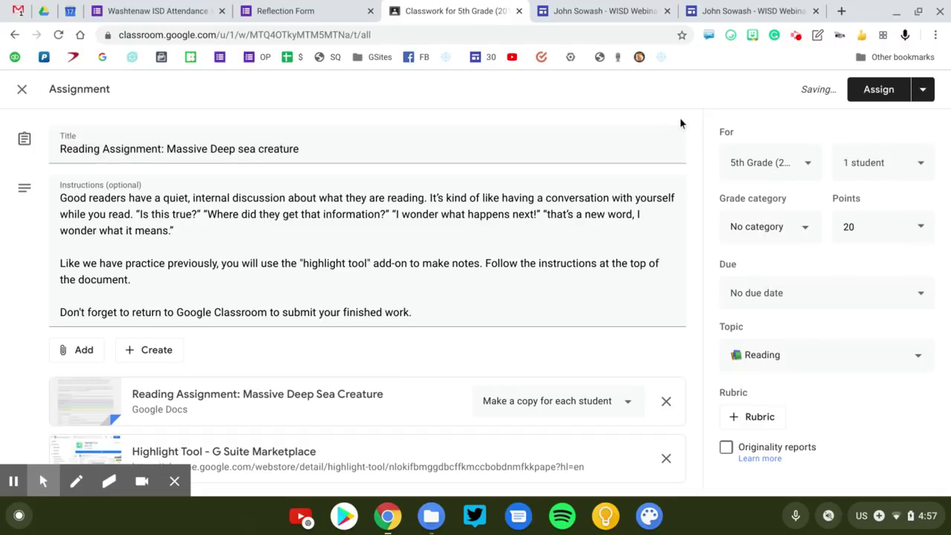
Set the single-student reading assignment's due date to Friday, April 24, 2020 and assign it.
click(799, 290)
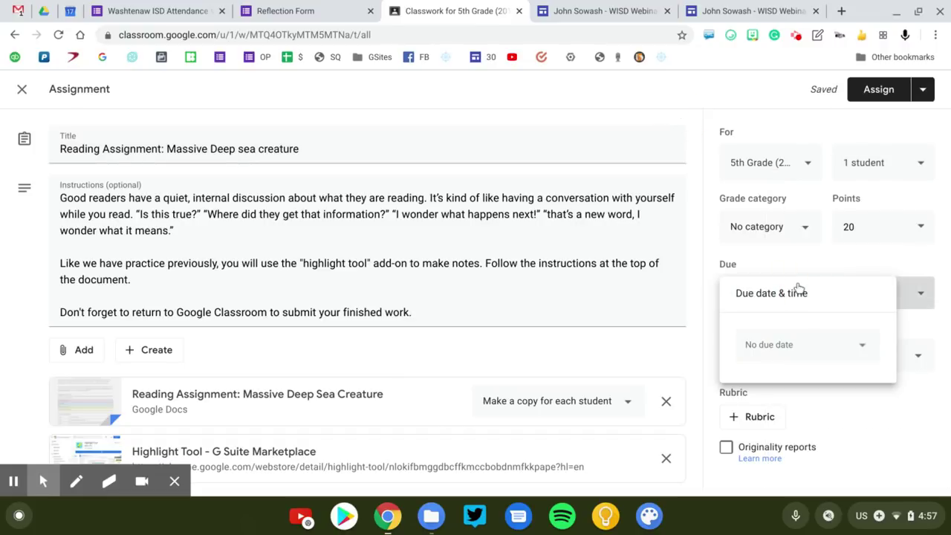
click(777, 345)
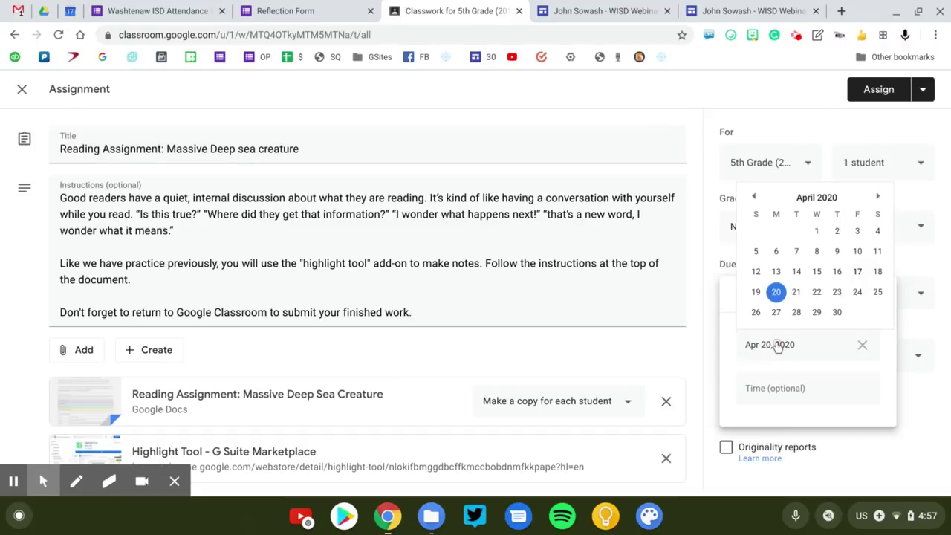
click(857, 292)
click(908, 329)
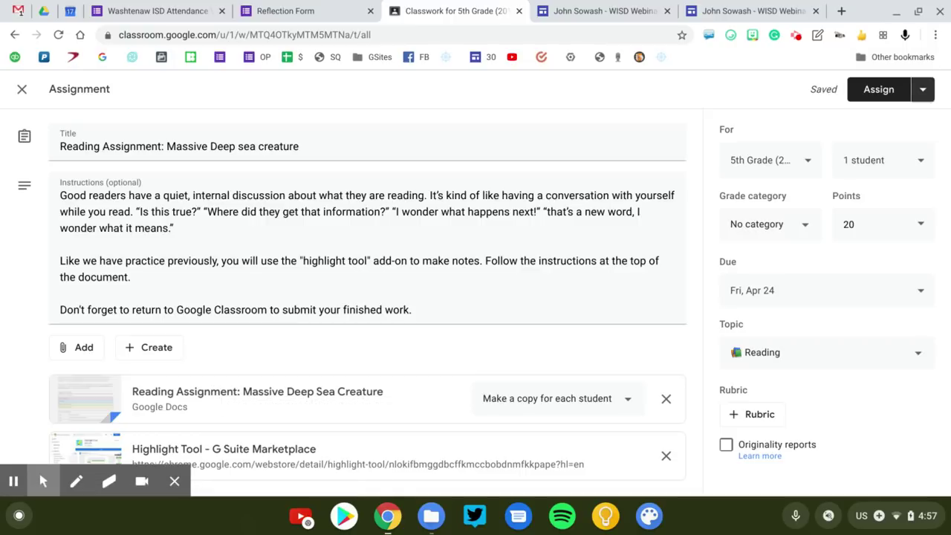
click(865, 90)
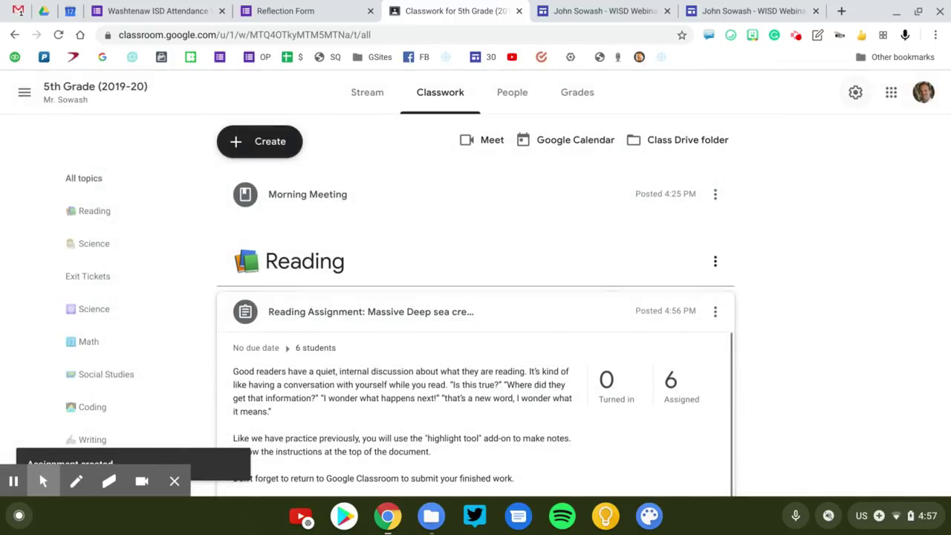
Review the recipient list of the reading assignment posted at 4:56 PM under the Reading topic, and collapse its details.
scroll(781, 253, down, 3)
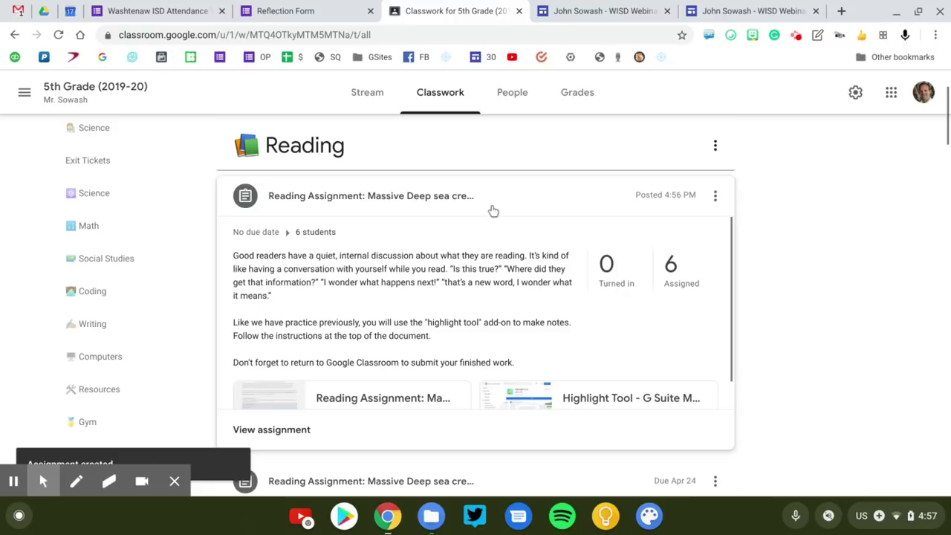
click(493, 211)
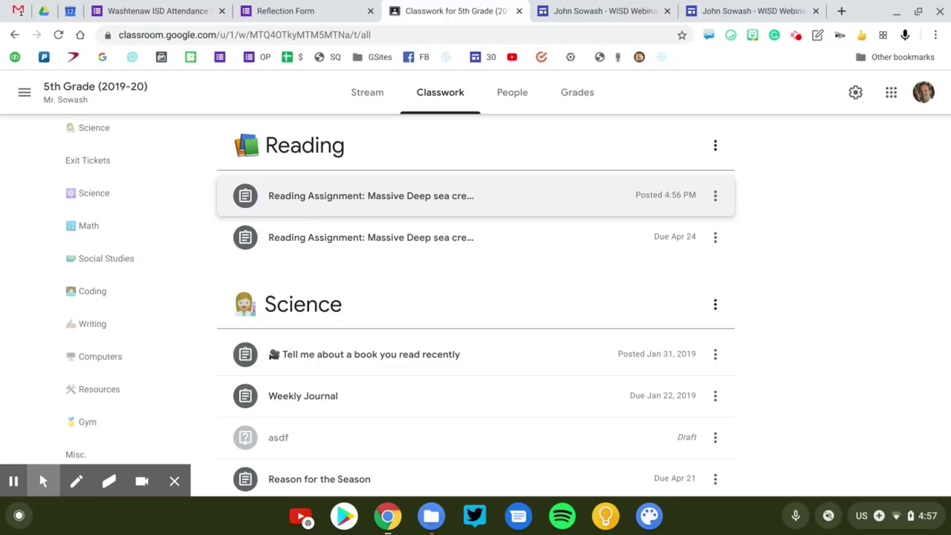
click(486, 208)
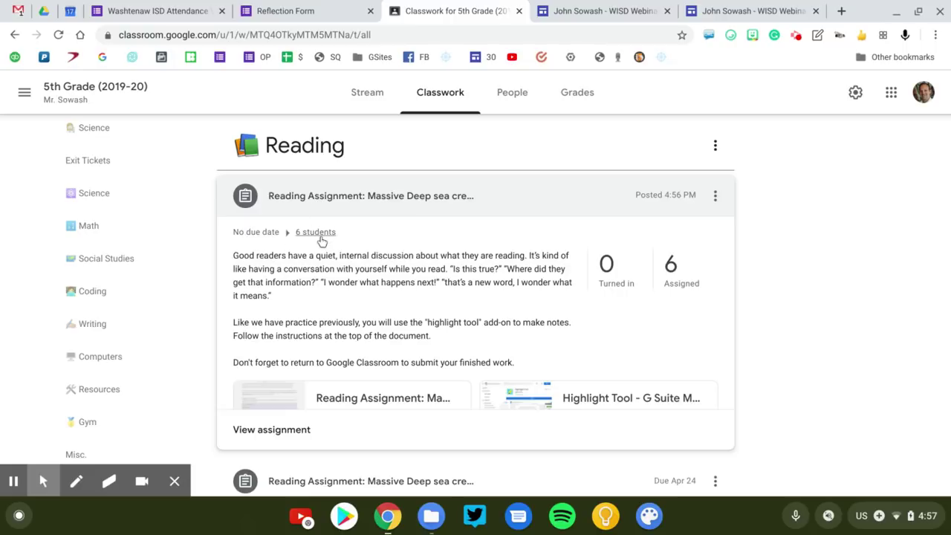
click(322, 240)
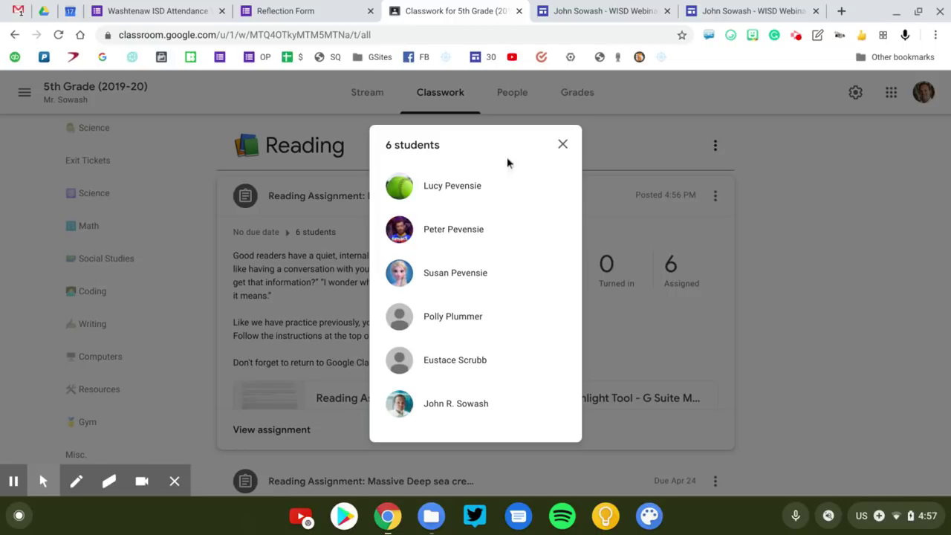
click(563, 146)
click(484, 197)
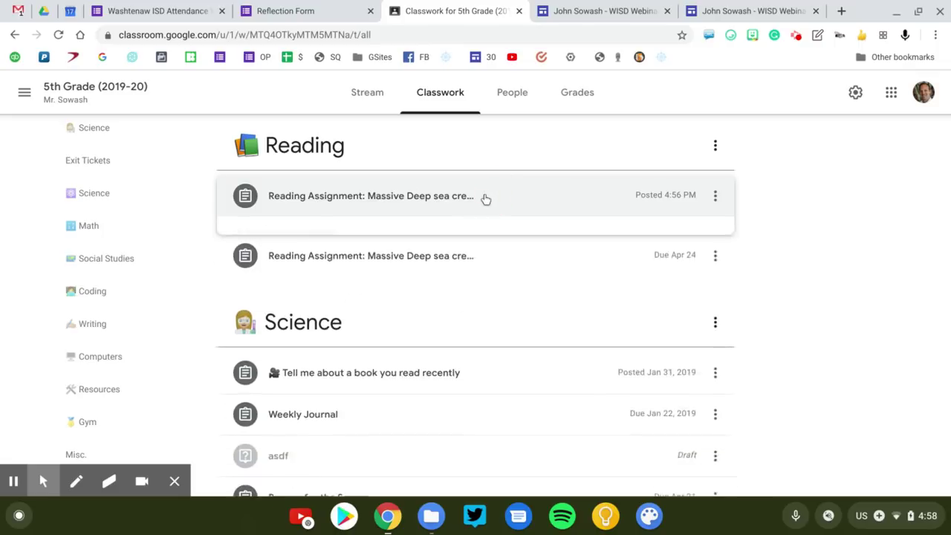
Check which student receives the reading assignment due Apr 24, and collapse its details.
click(362, 238)
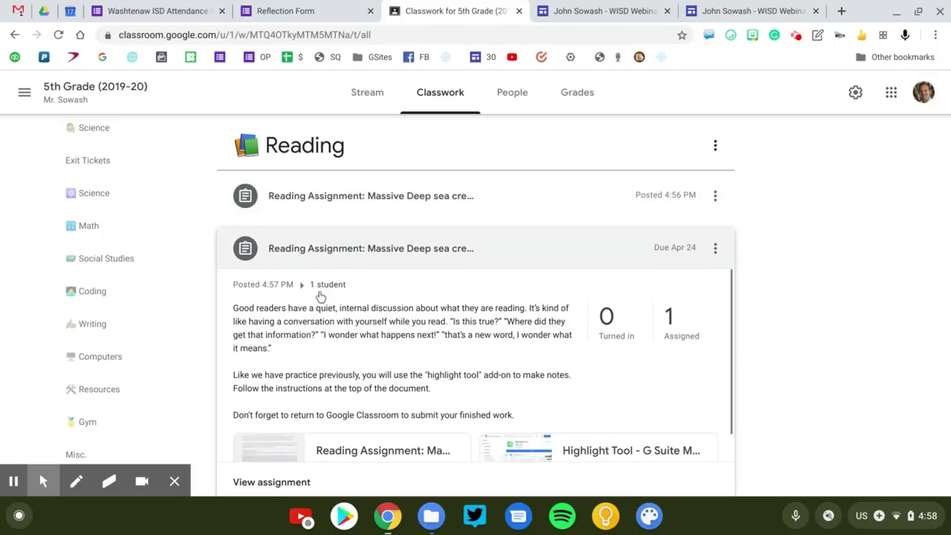
click(326, 285)
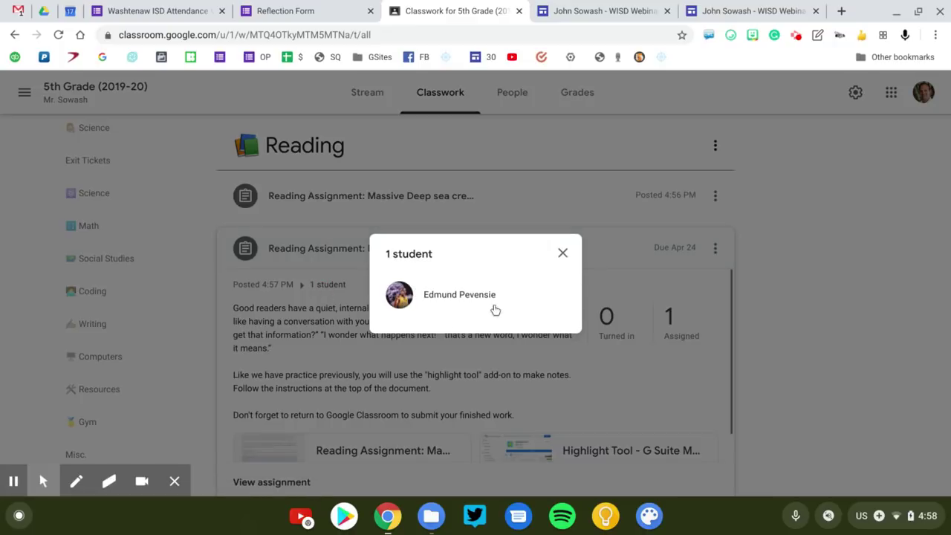
click(561, 258)
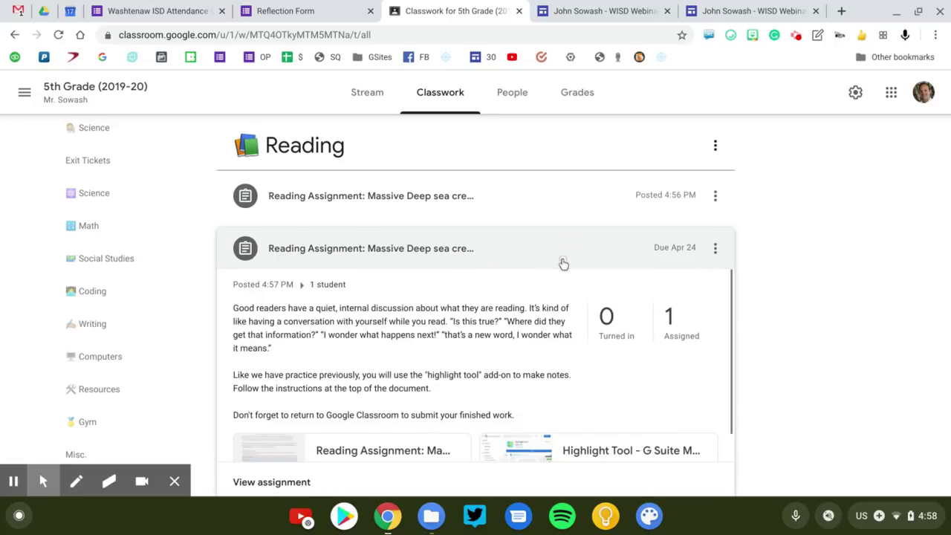
click(563, 263)
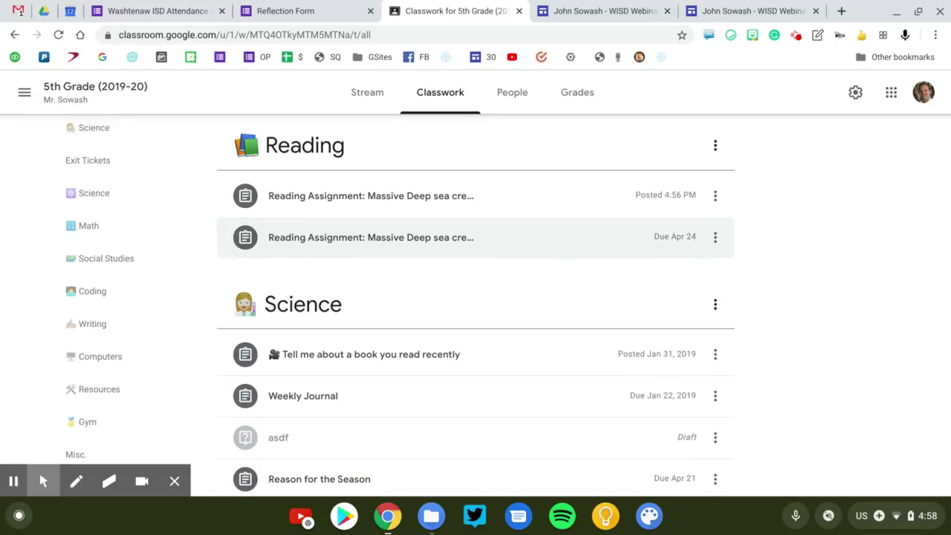